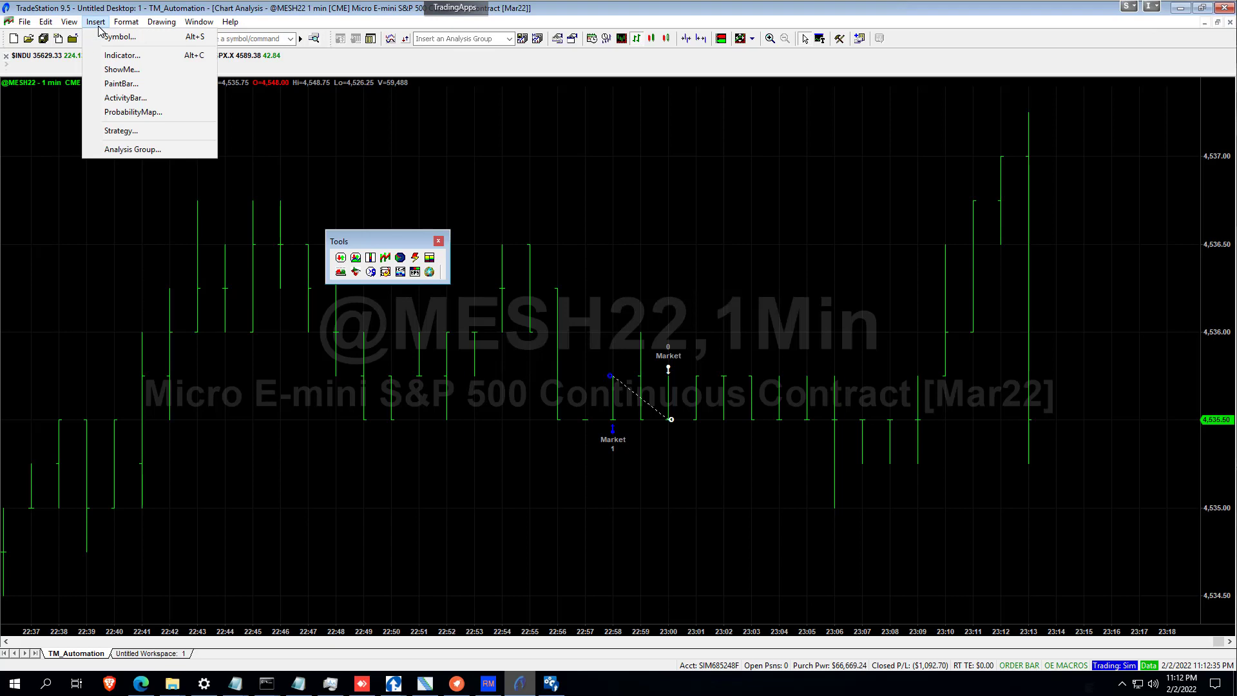
Insert a strategy, then add the TrademaidTSautomation indicator to the MESH22 chart.
click(118, 131)
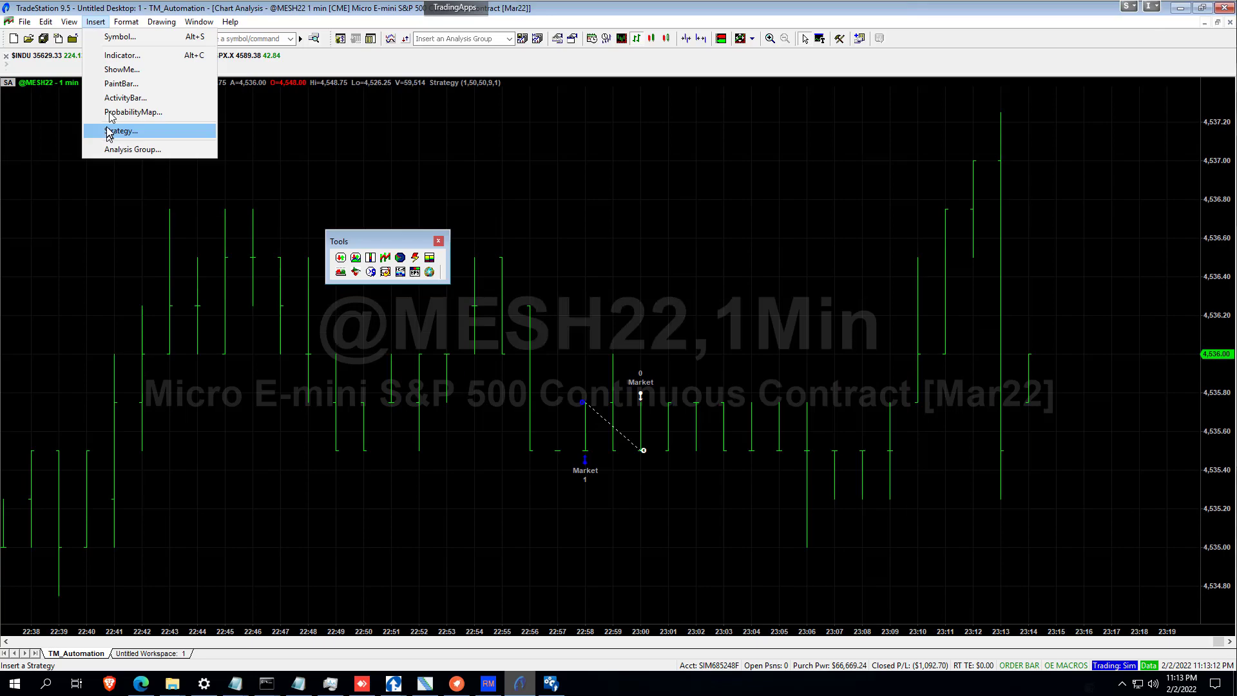
click(119, 61)
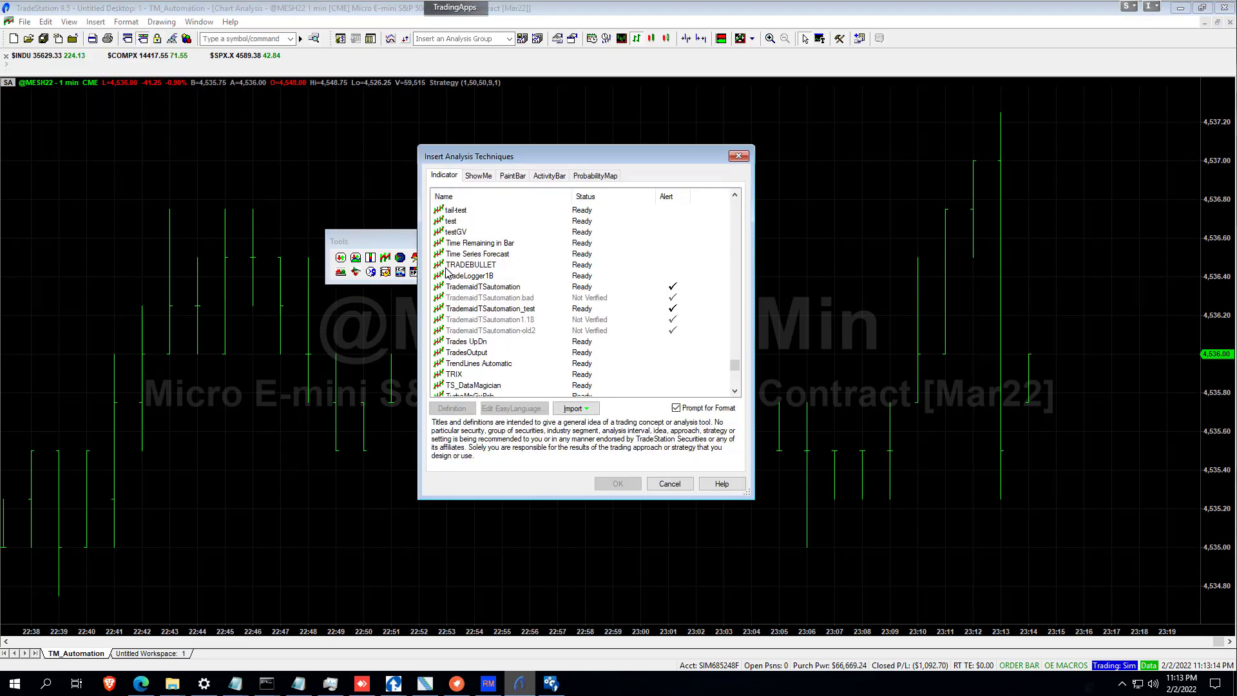
click(480, 286)
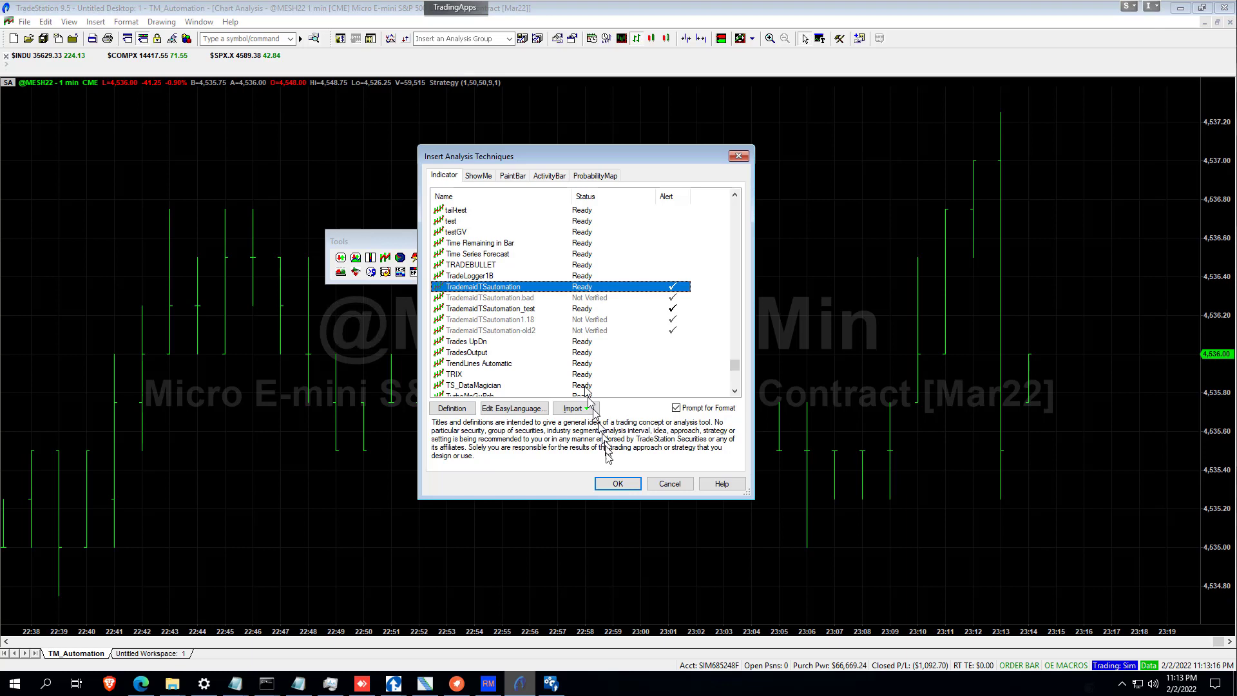
click(616, 483)
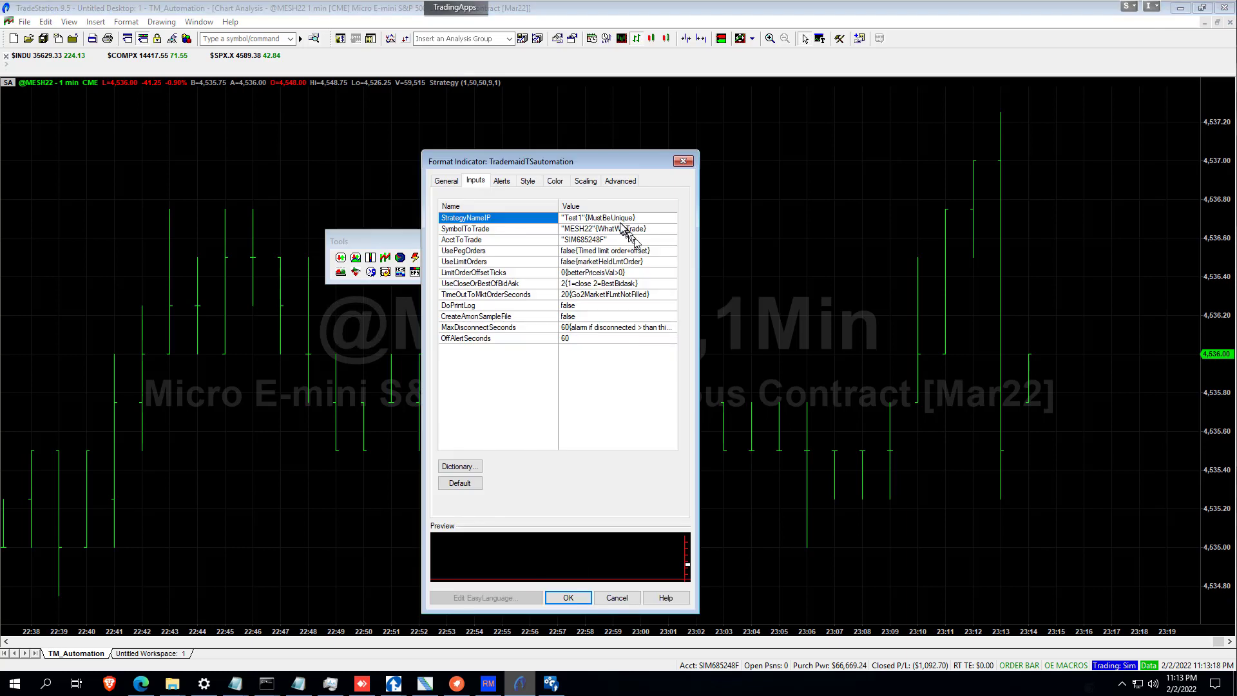
Review the indicator inputs: symbol MESH22, strategy Test1, and the trading account.
click(566, 230)
double_click(577, 229)
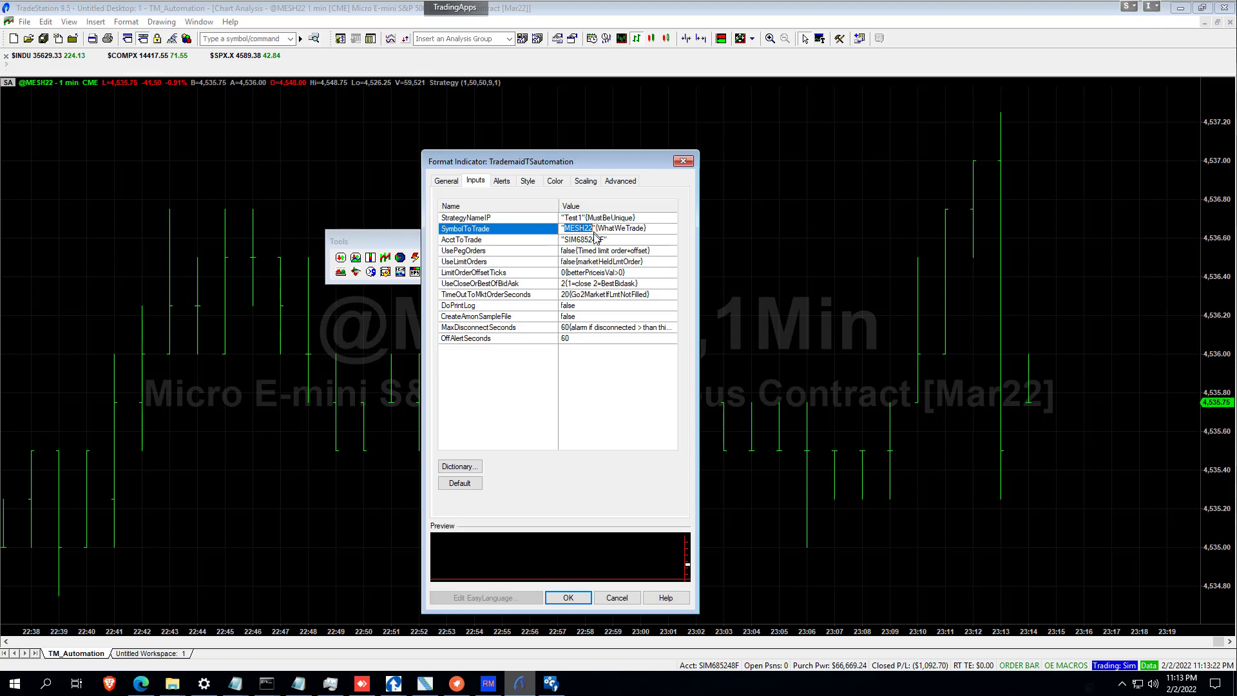
click(613, 239)
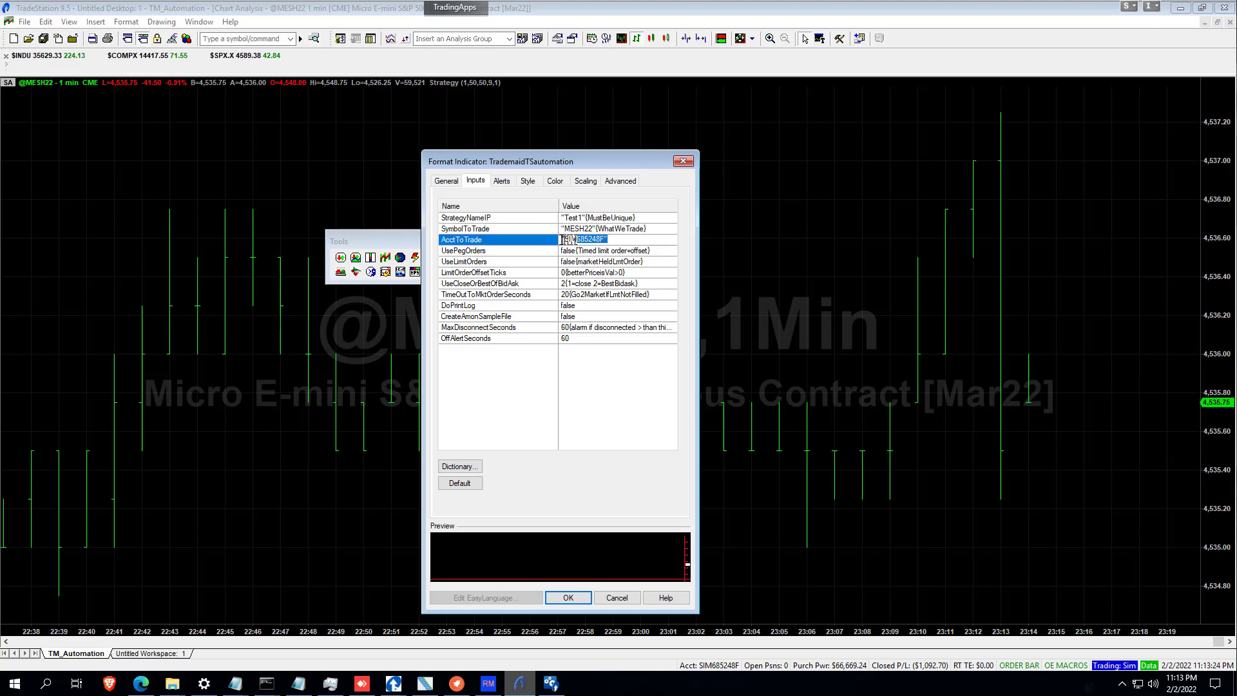
Accept the indicator's input settings and switch the Trademaid automation panel On.
click(570, 598)
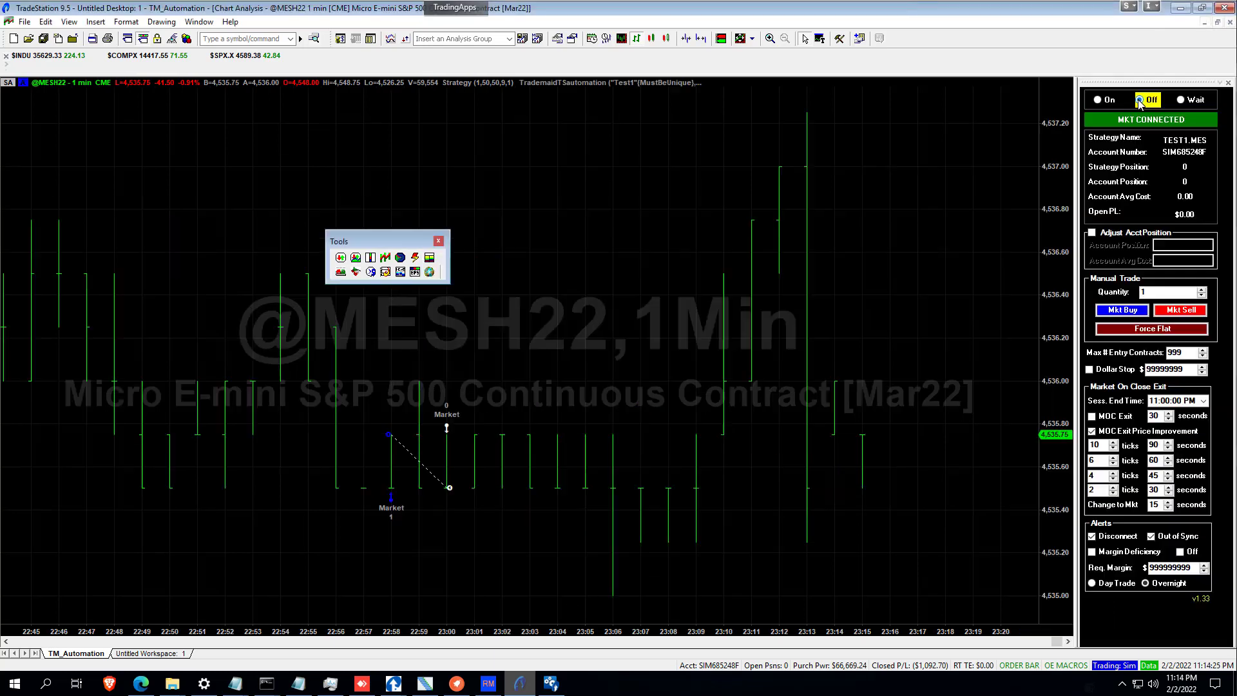
click(1098, 100)
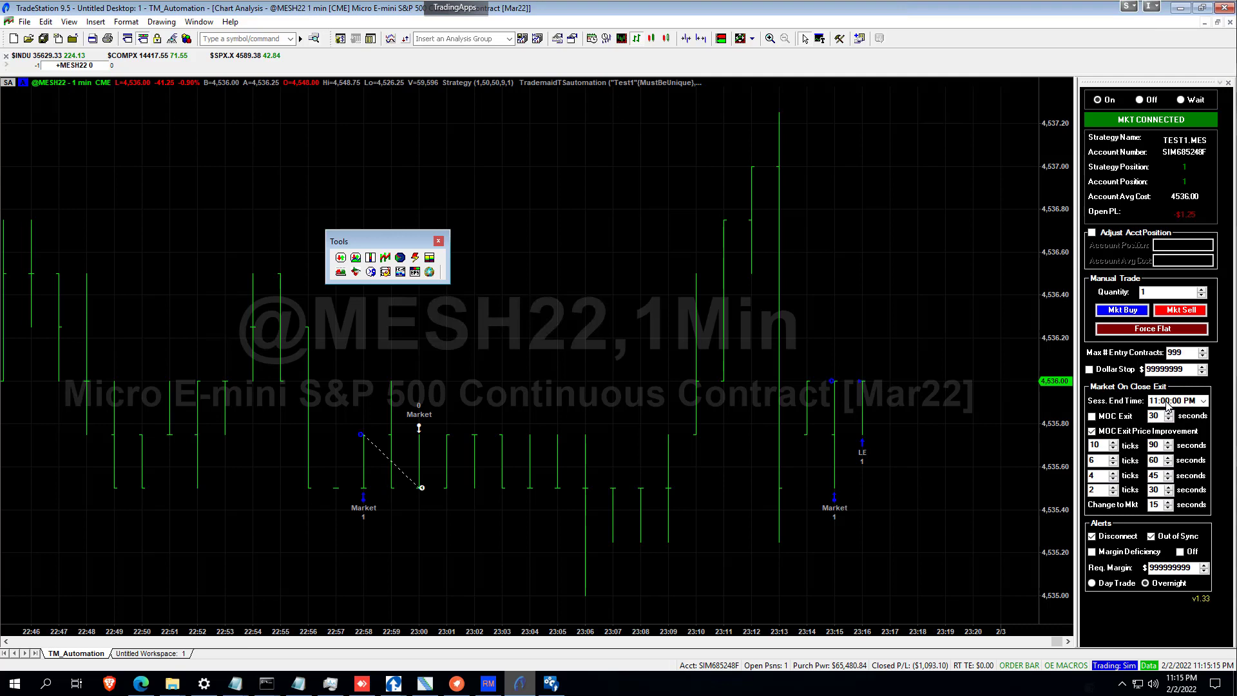
Confirm the chart session closes at 11:20 PM, then set Sess. End Time to 11:20:00 PM.
double_click(615, 191)
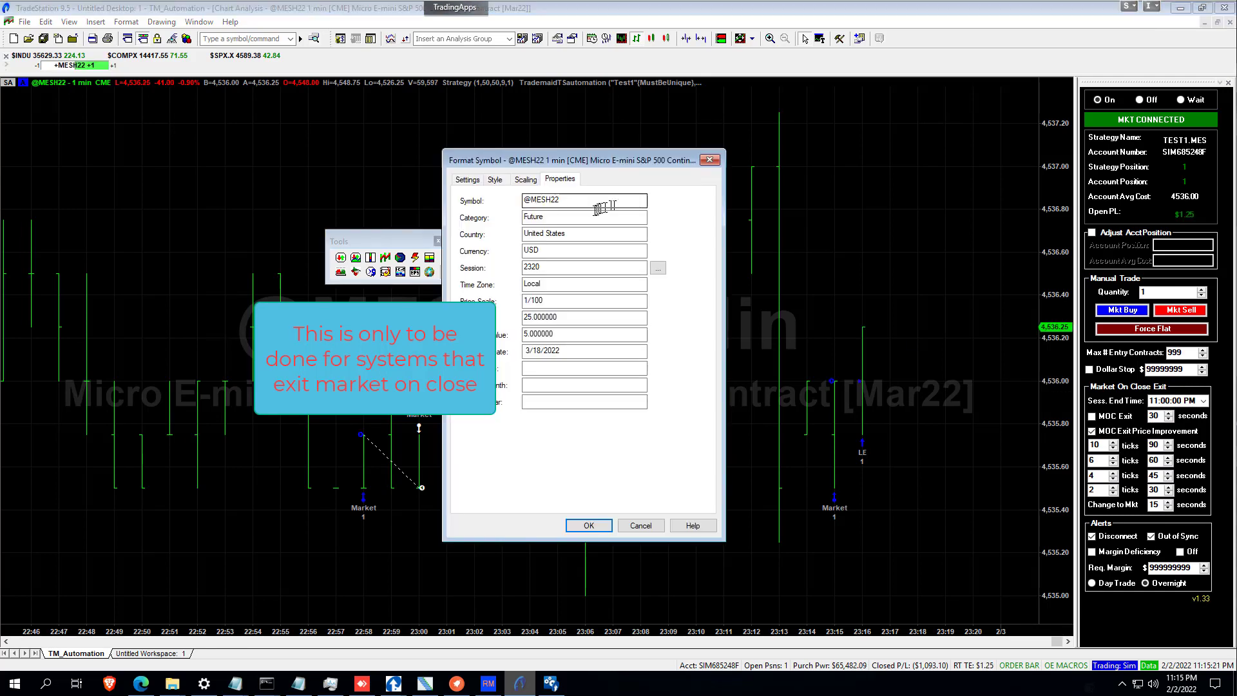
click(657, 267)
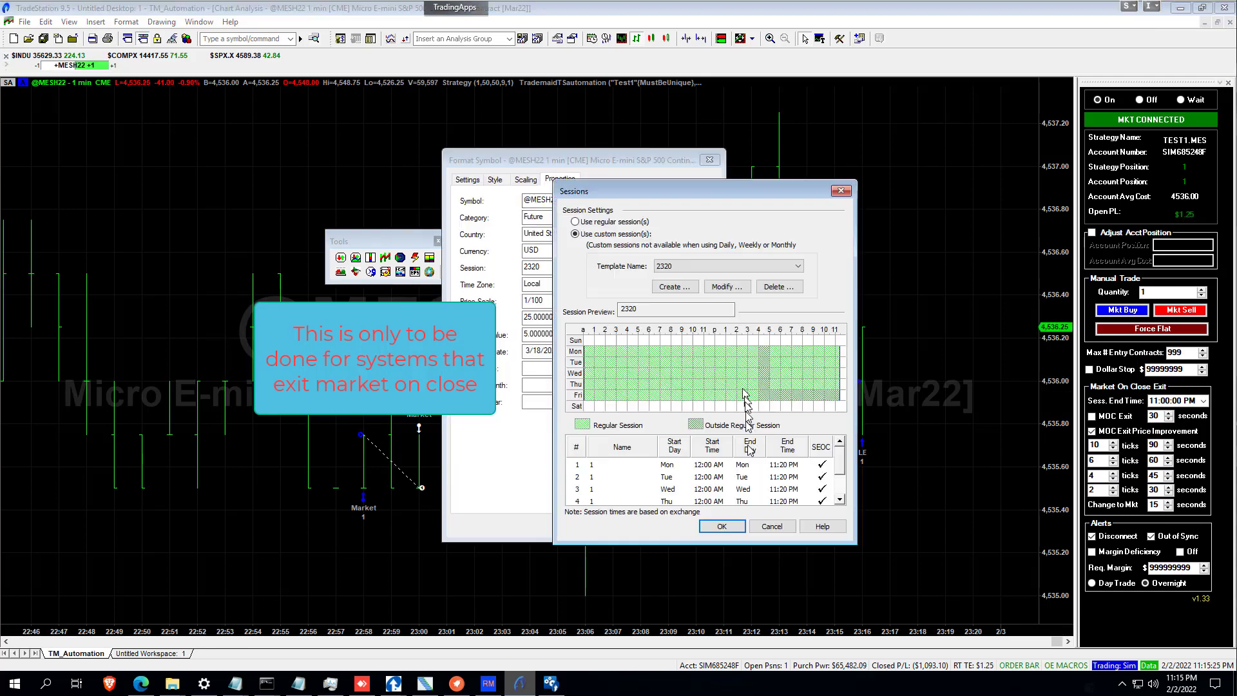
click(783, 465)
click(771, 527)
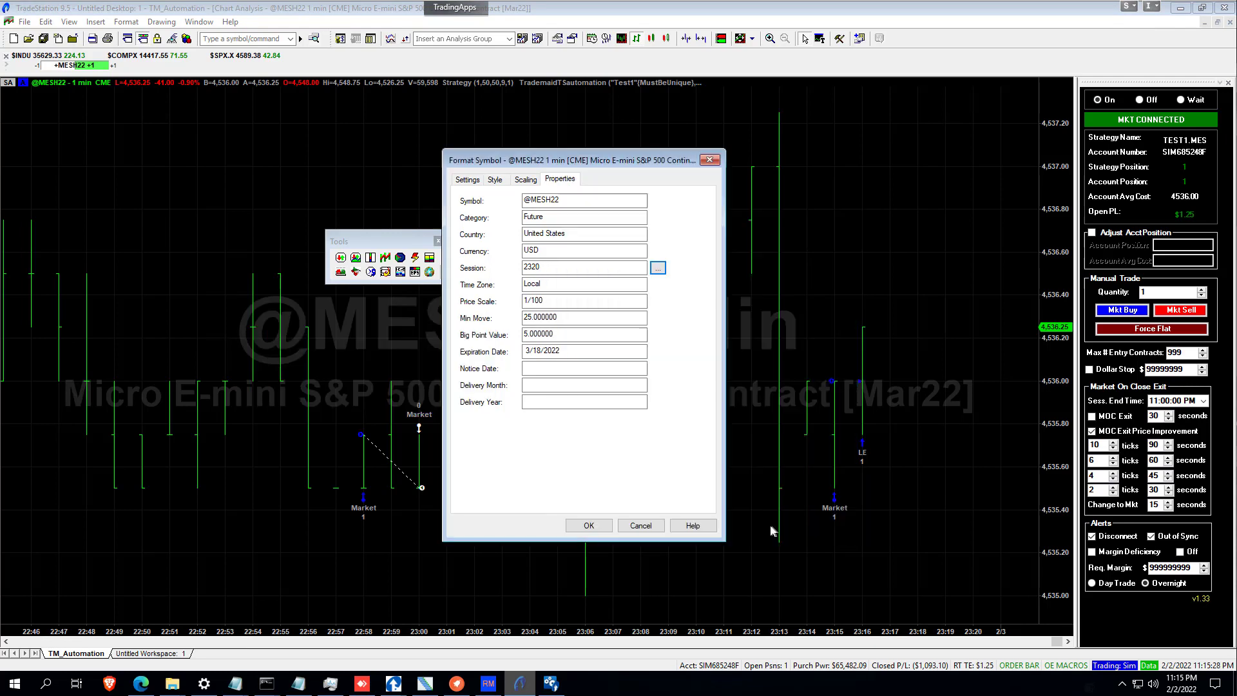
click(640, 526)
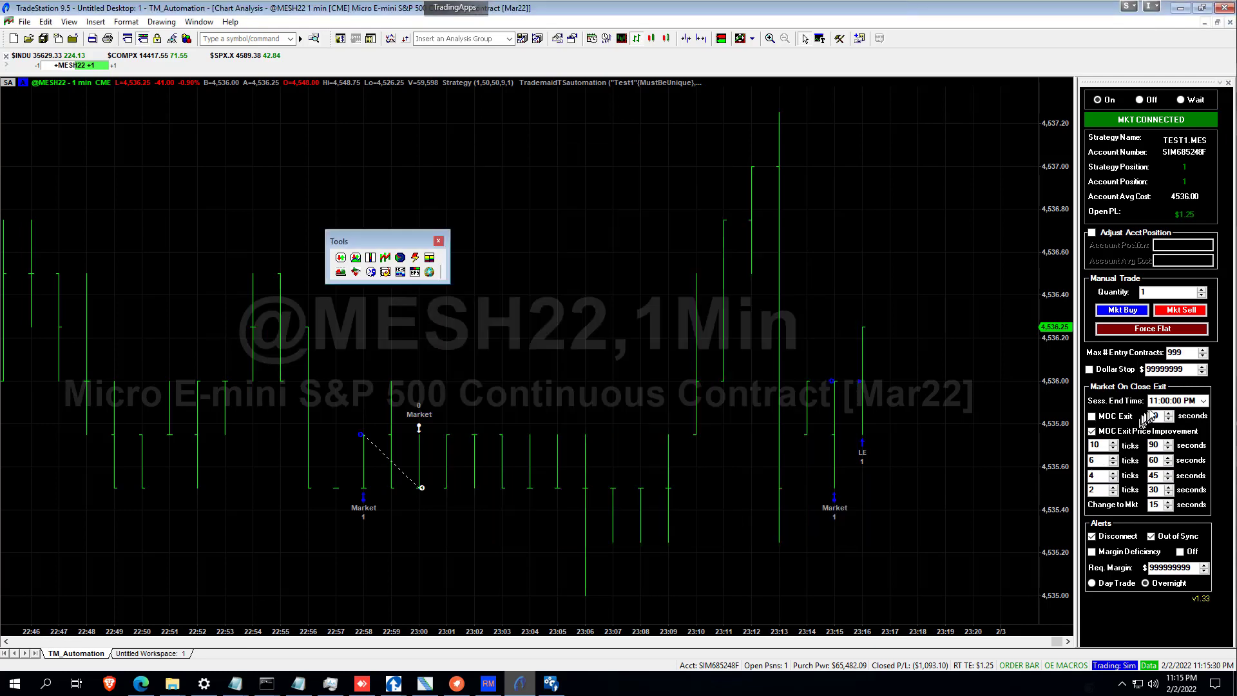
click(1155, 445)
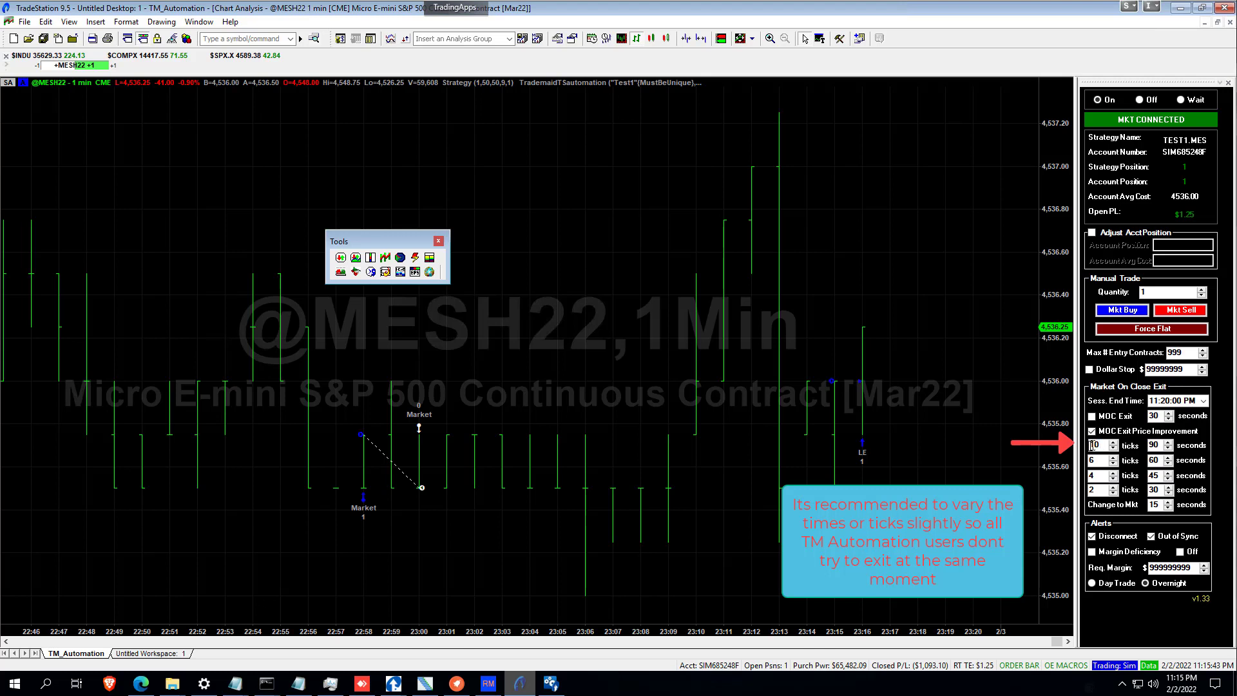
Stop the symbol's price scaling from expanding to order and position lines, saved as default.
right_click(840, 180)
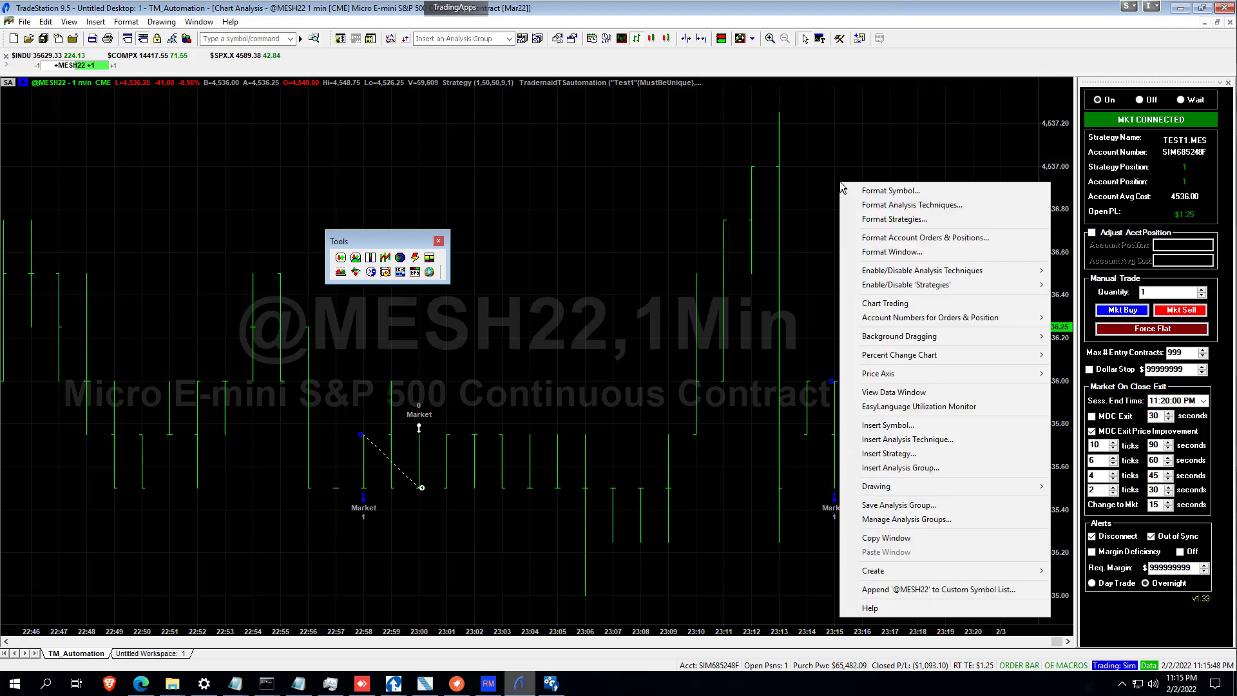
click(863, 187)
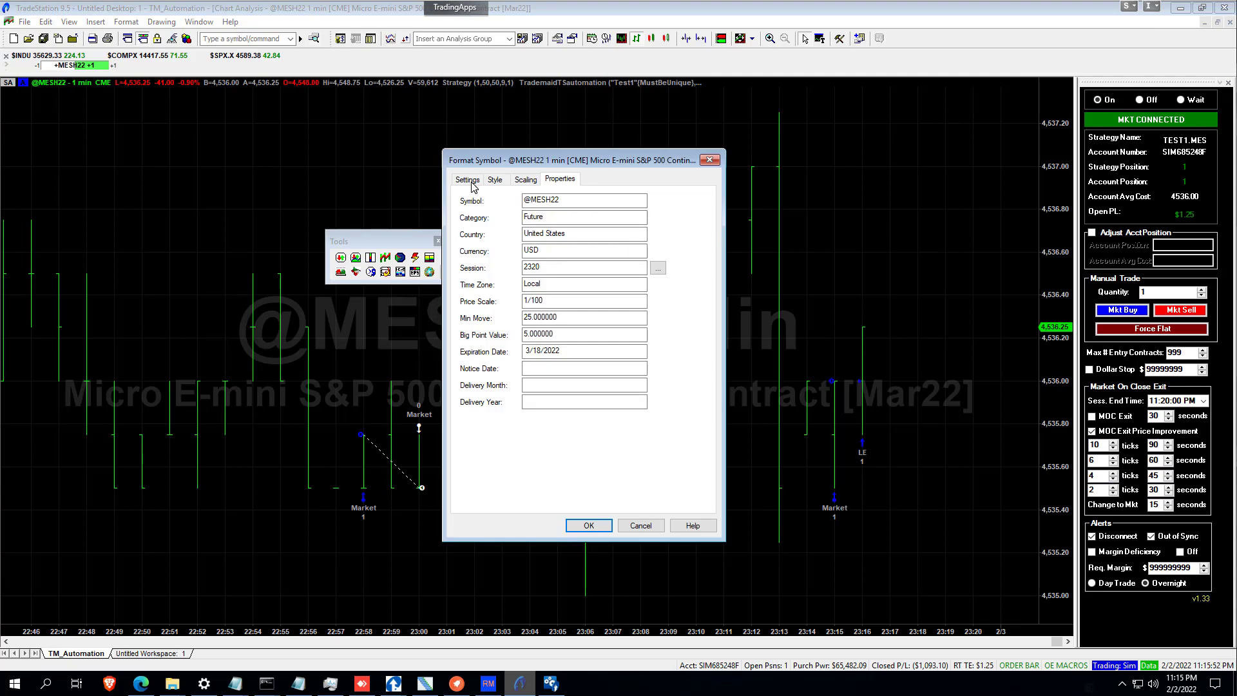
click(526, 180)
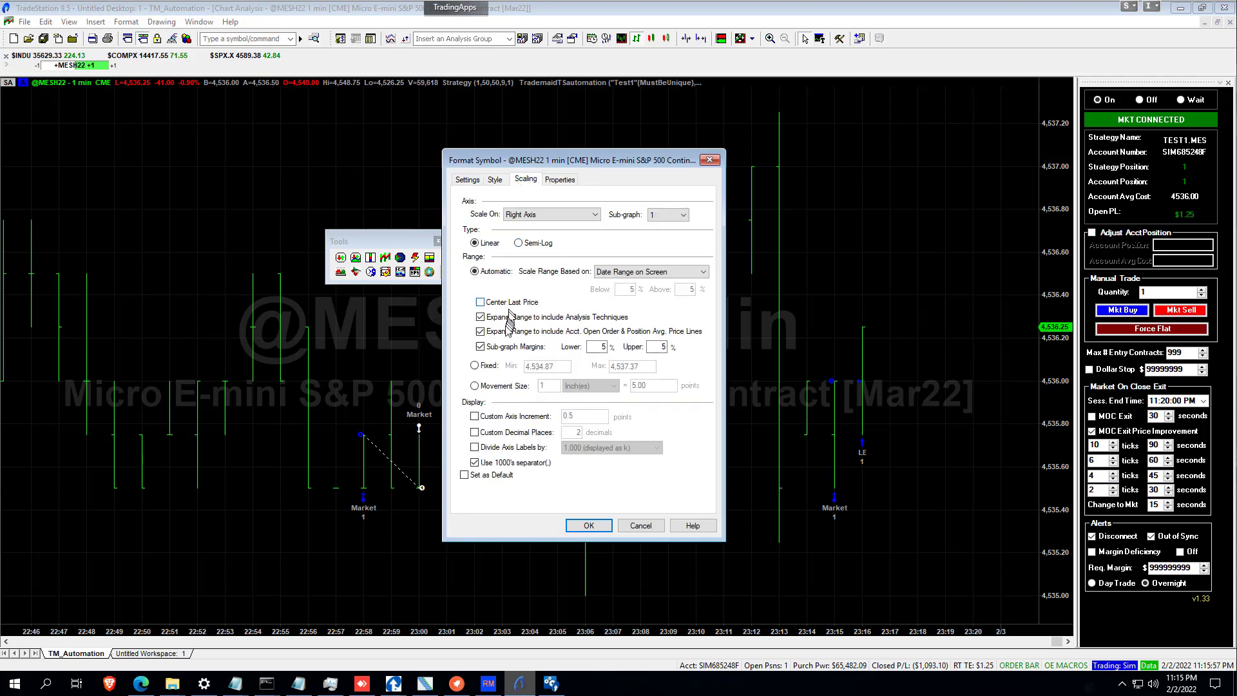
click(480, 332)
click(464, 475)
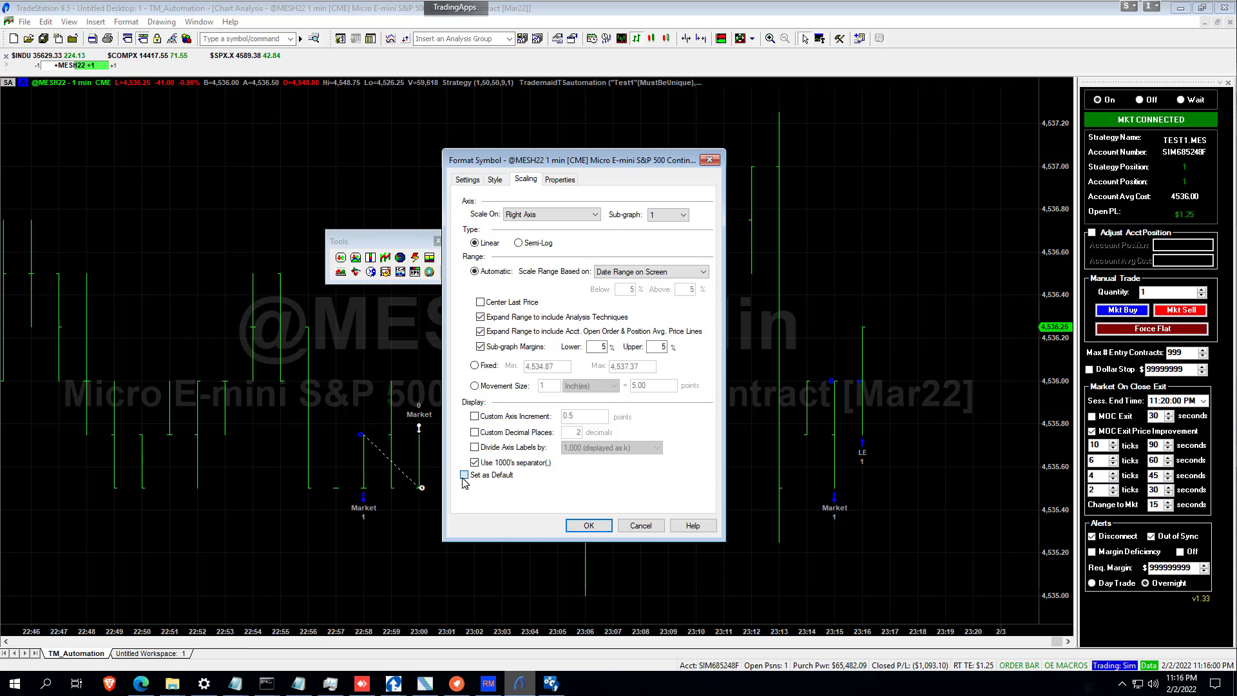
click(583, 526)
Keep order lines shown and save the account orders and positions format as default.
right_click(658, 154)
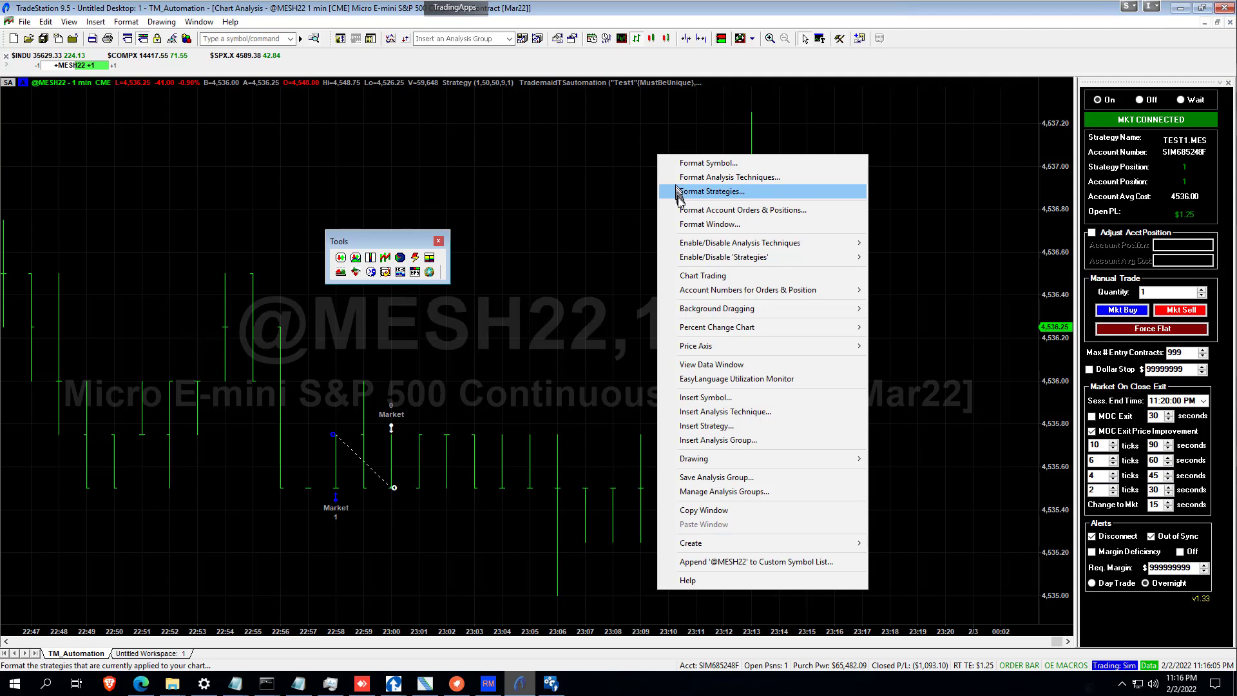
click(683, 213)
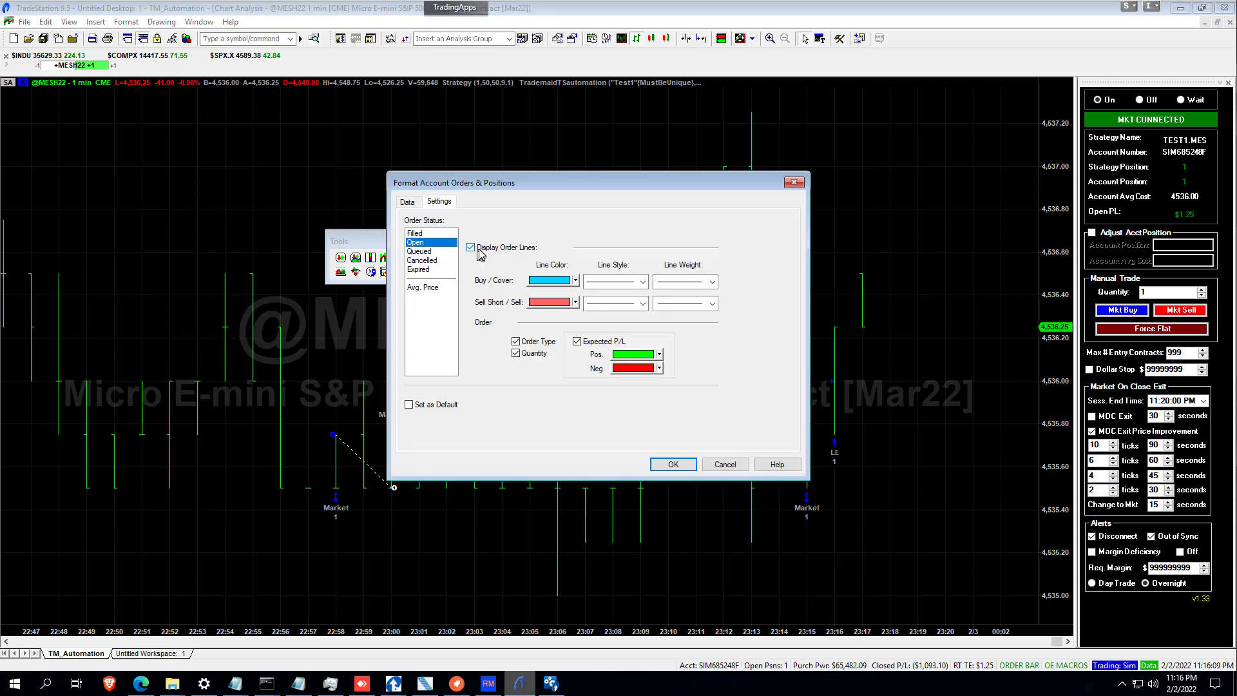
click(471, 247)
click(471, 247)
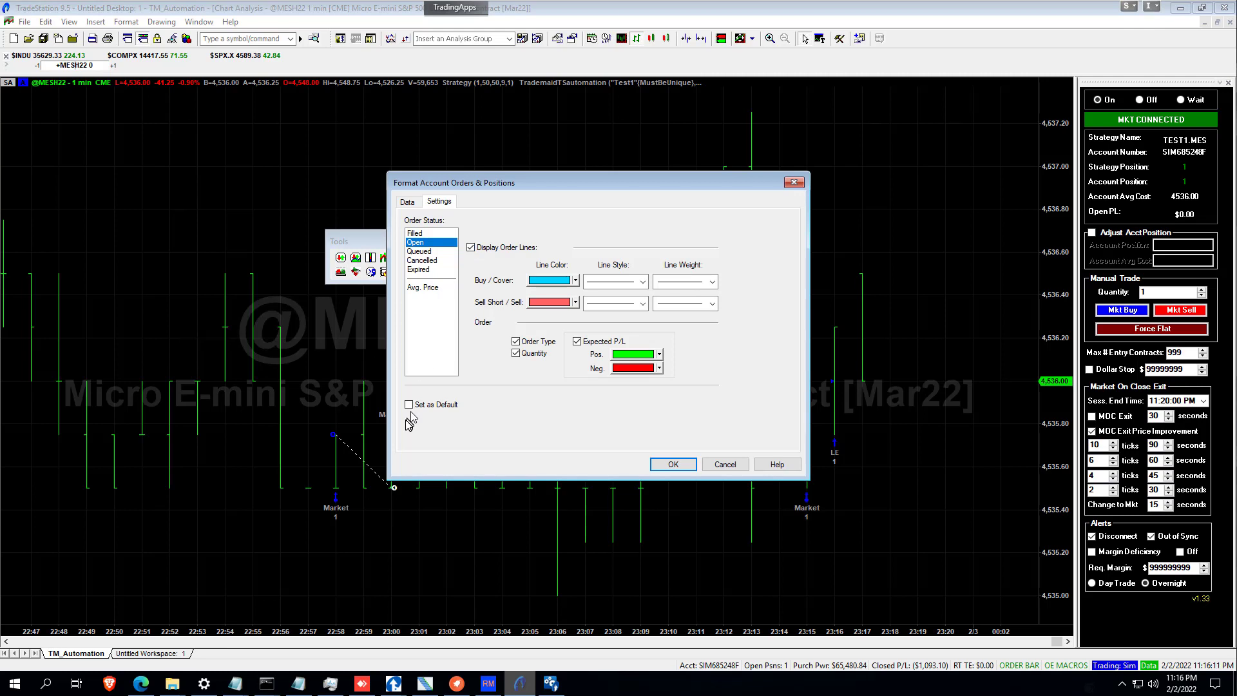
click(408, 403)
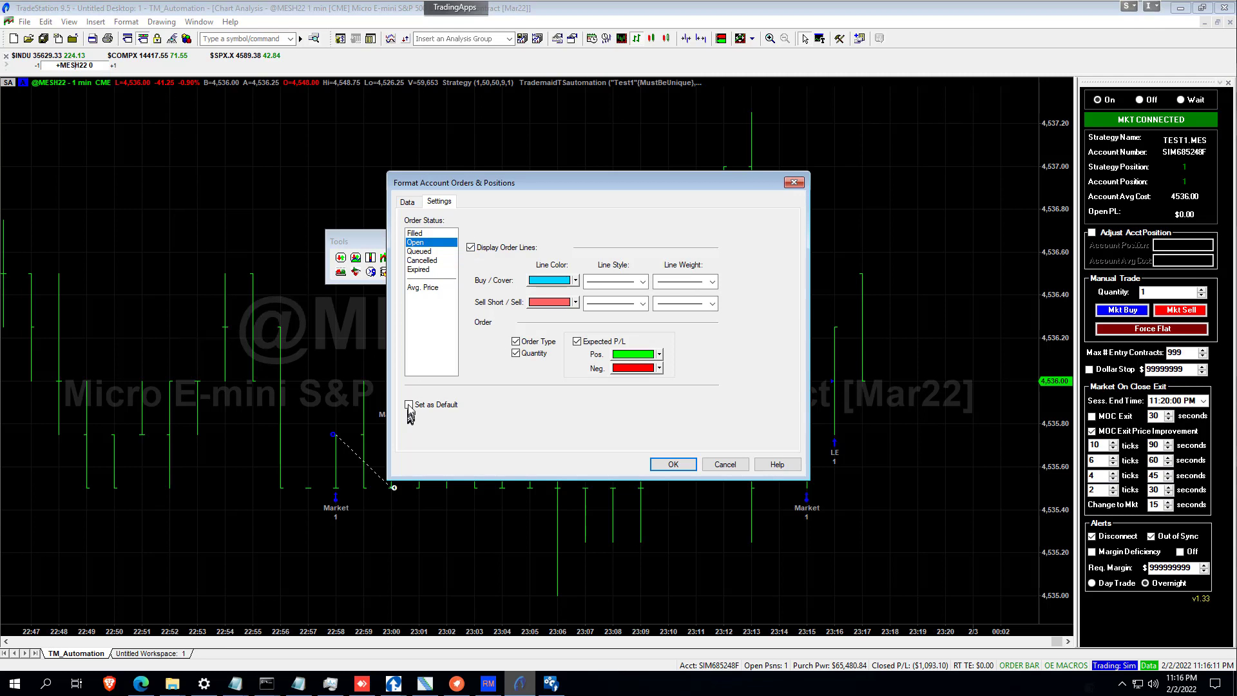
click(675, 464)
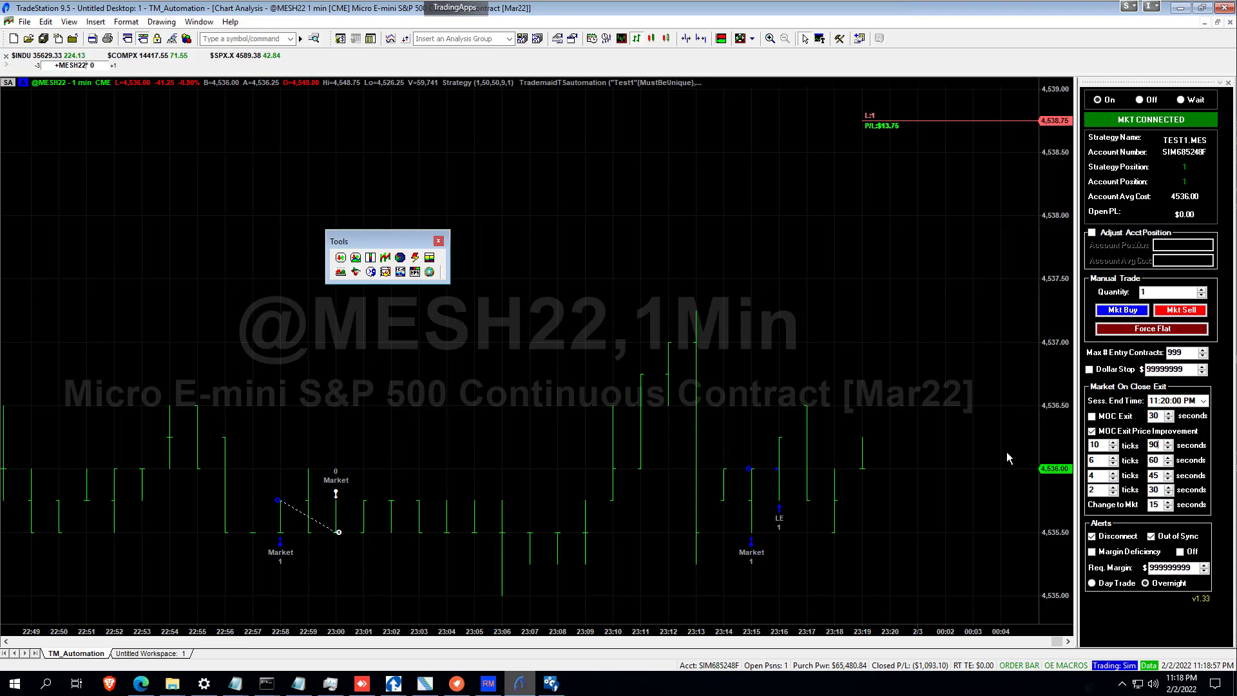
Rescale the price axis to enlarge the bars and bring up the AlertMonitor alarm window.
drag(1033, 444, 1039, 398)
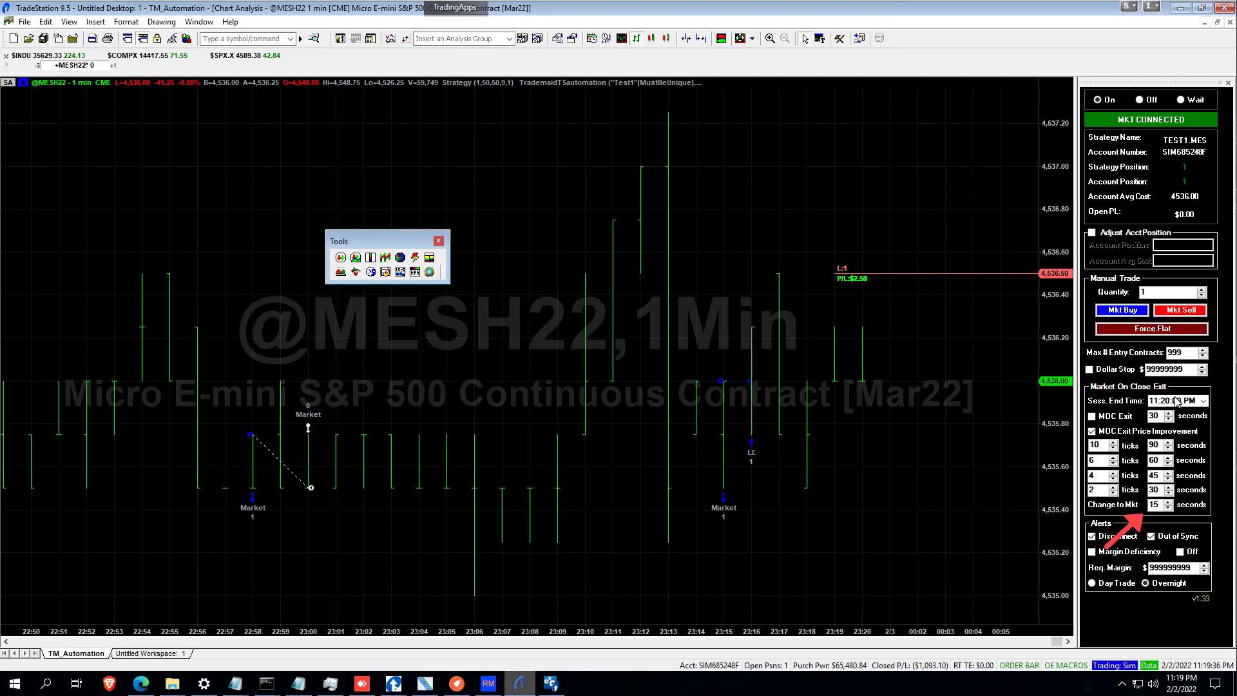
click(457, 683)
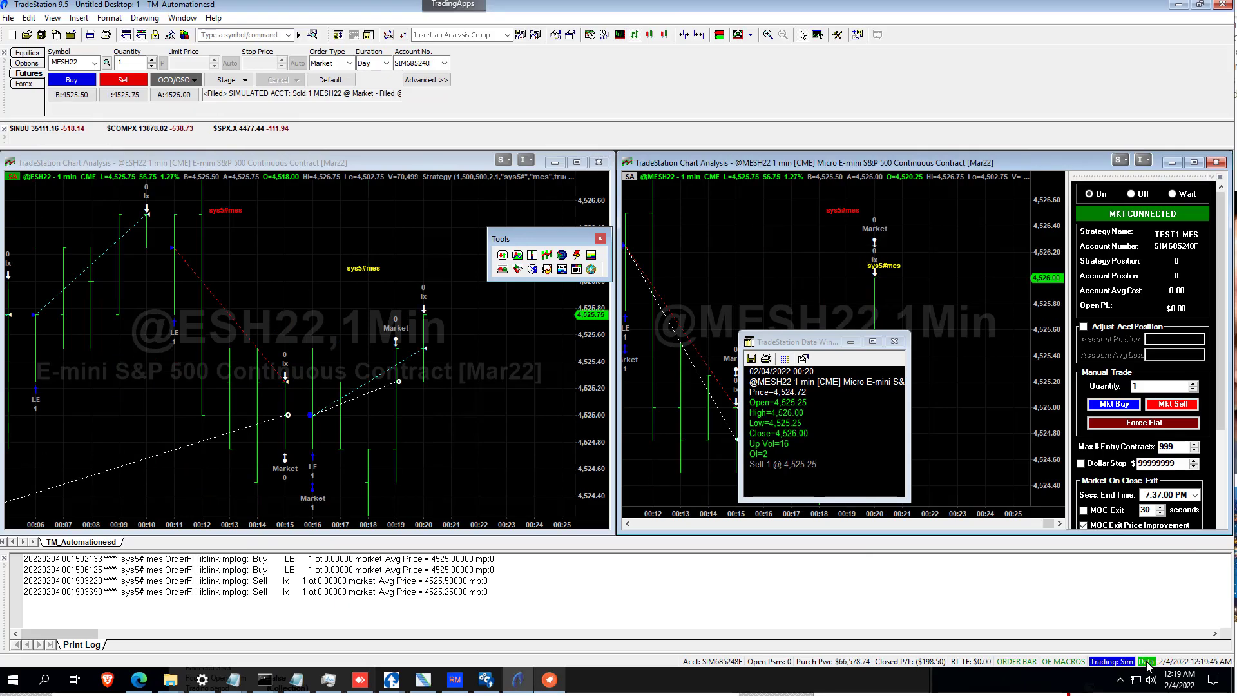
Disconnect the platform from the data feed and confirm working offline.
click(1146, 664)
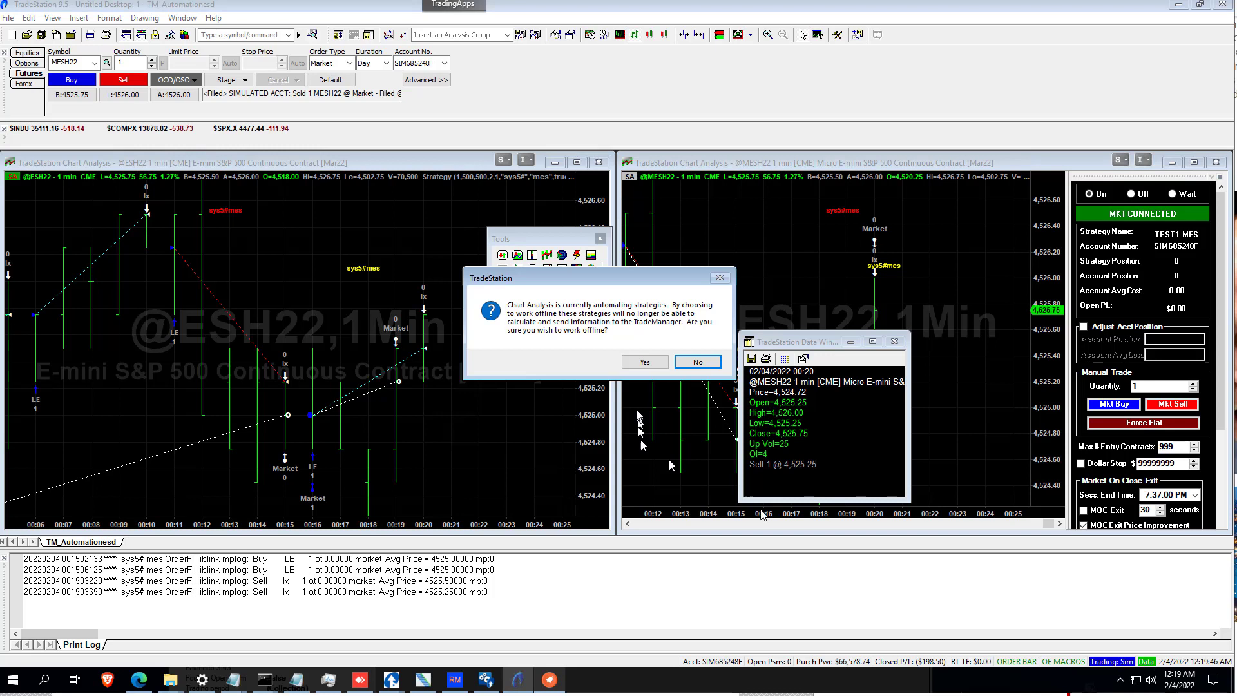
click(646, 362)
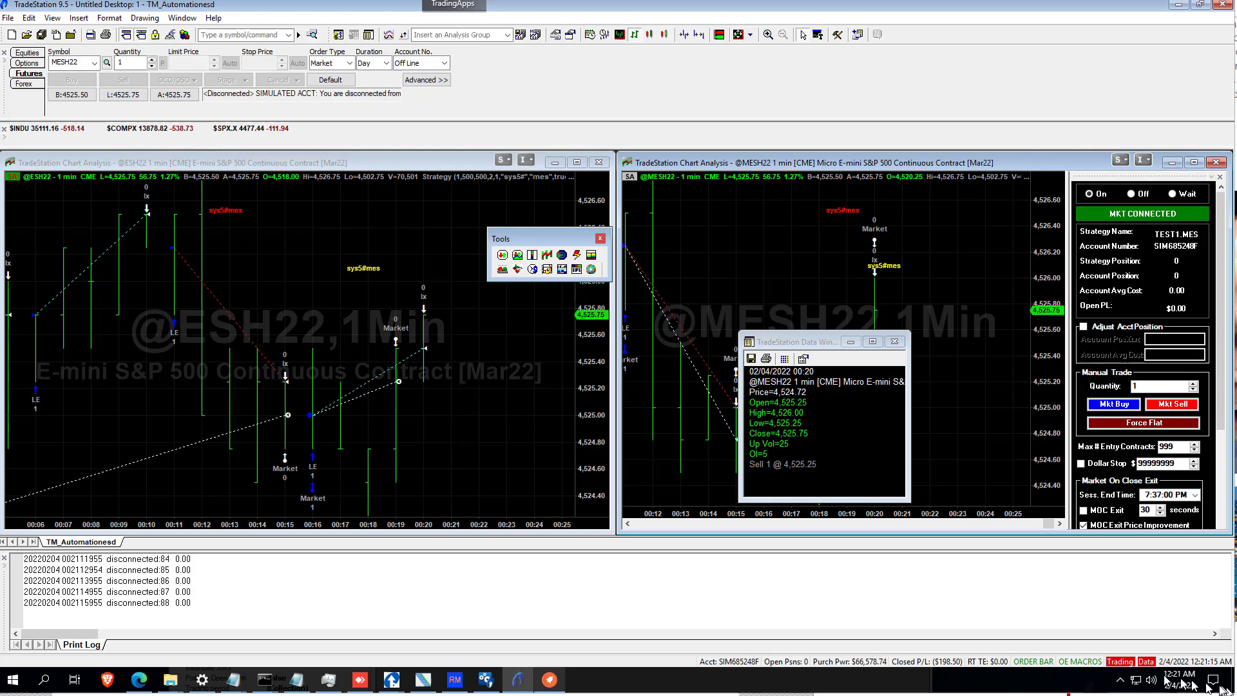
Reconnect through Network Logon using Simulated Trading mode.
click(1148, 663)
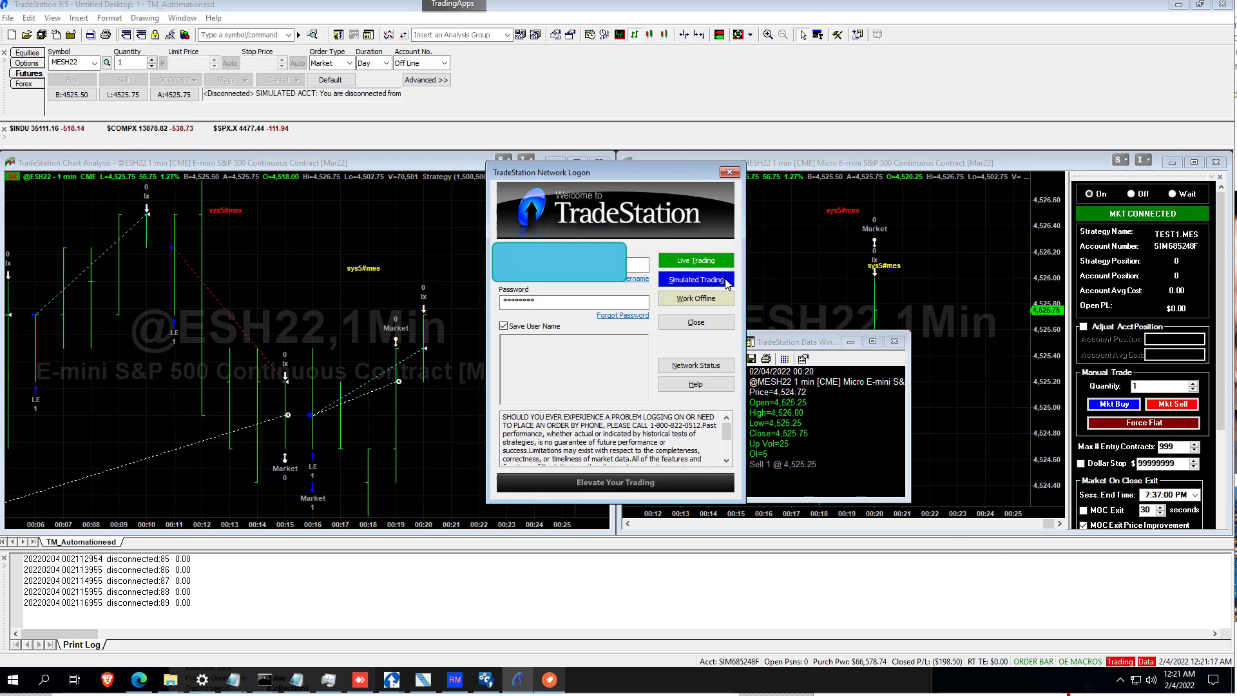
click(725, 280)
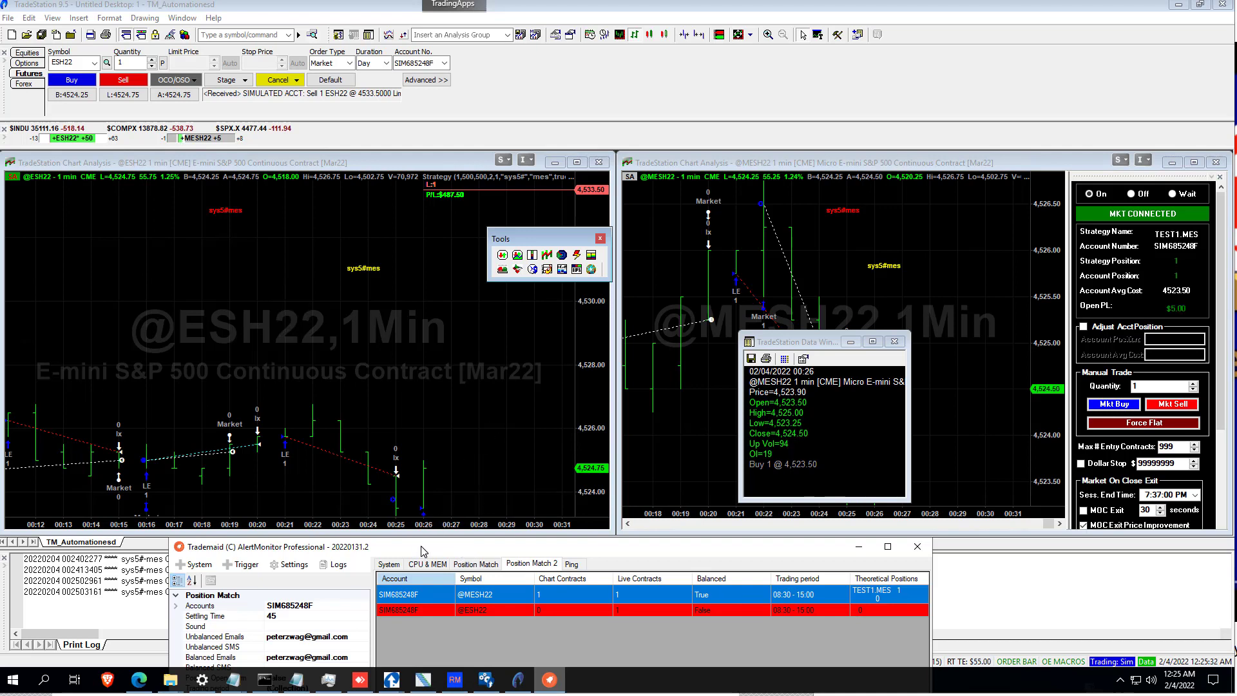
drag(423, 544, 483, 367)
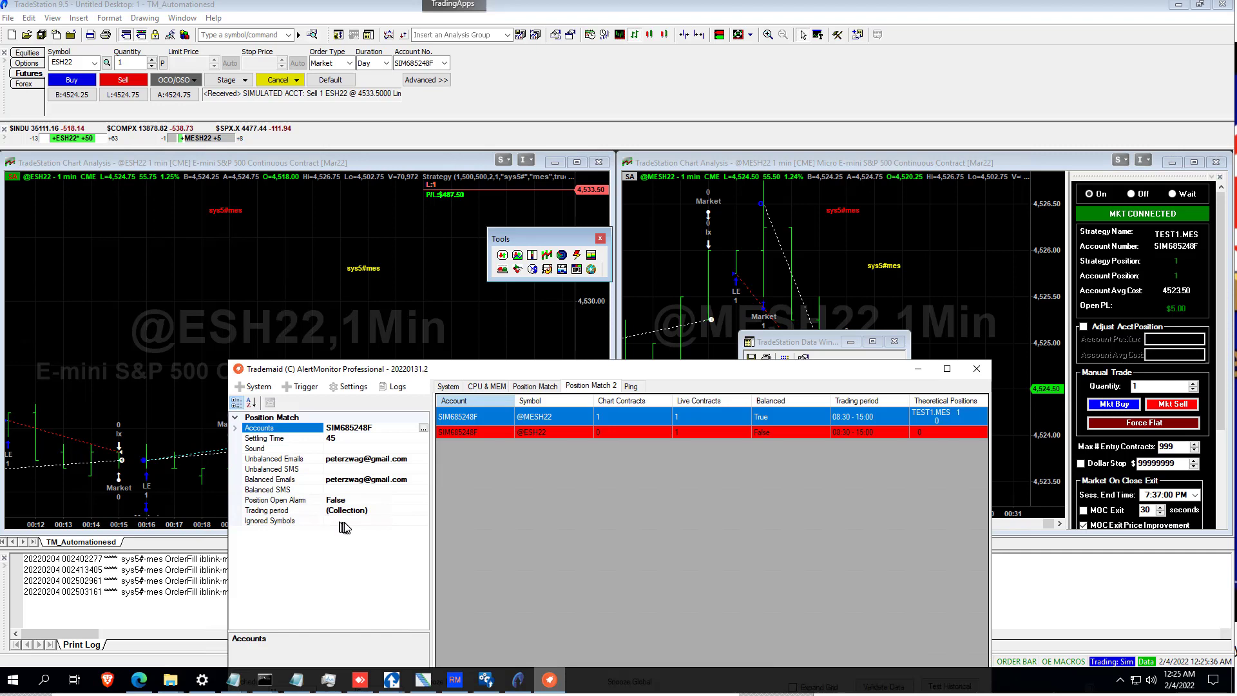
click(345, 522)
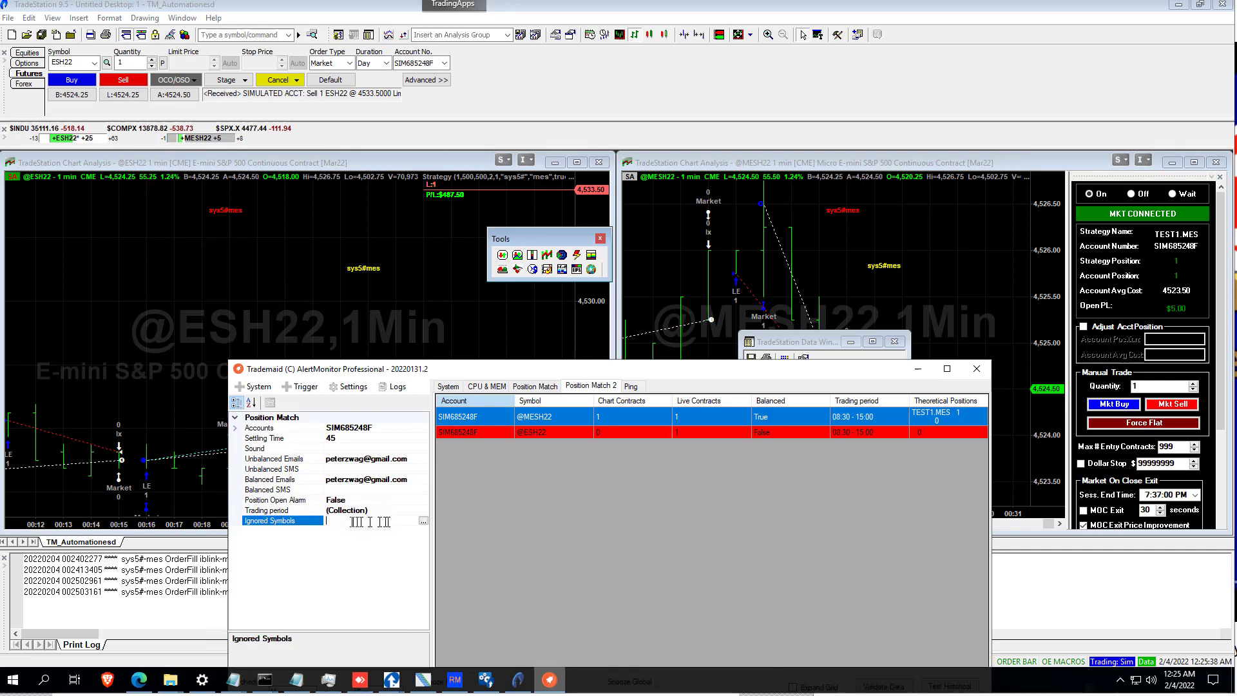
drag(760, 375, 717, 551)
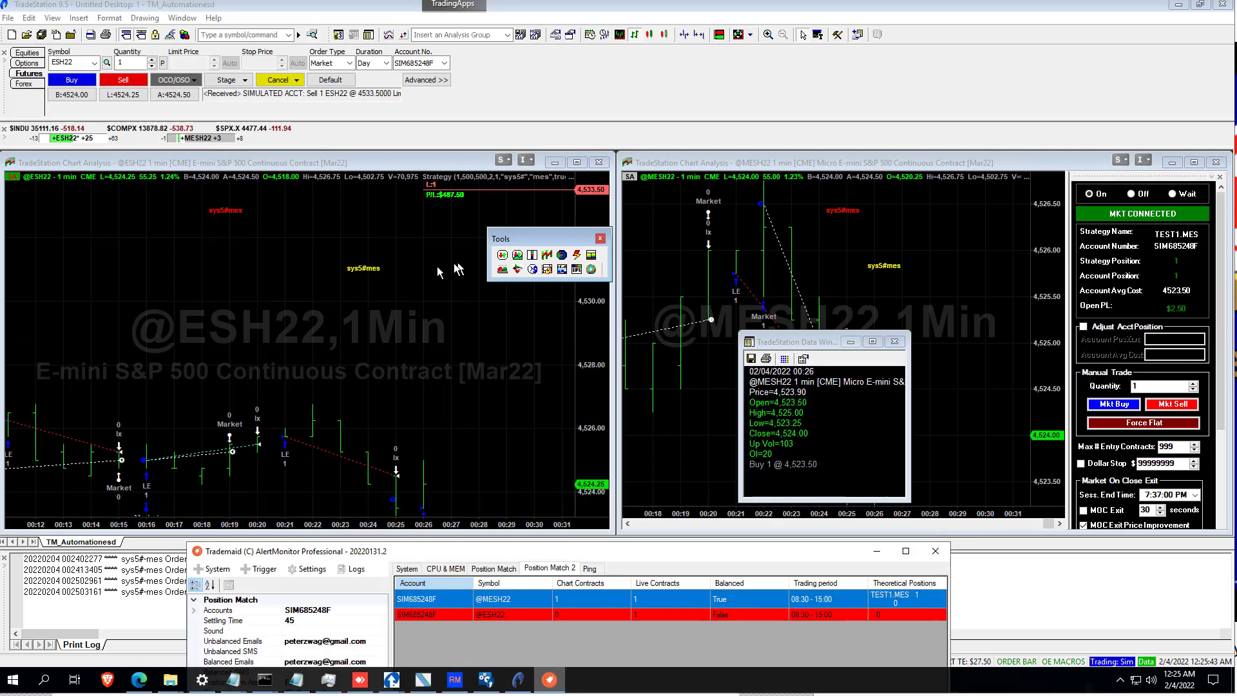
click(408, 273)
Set the ESH22 chart's Order_Test strategy status to Off in Format Strategies.
right_click(420, 280)
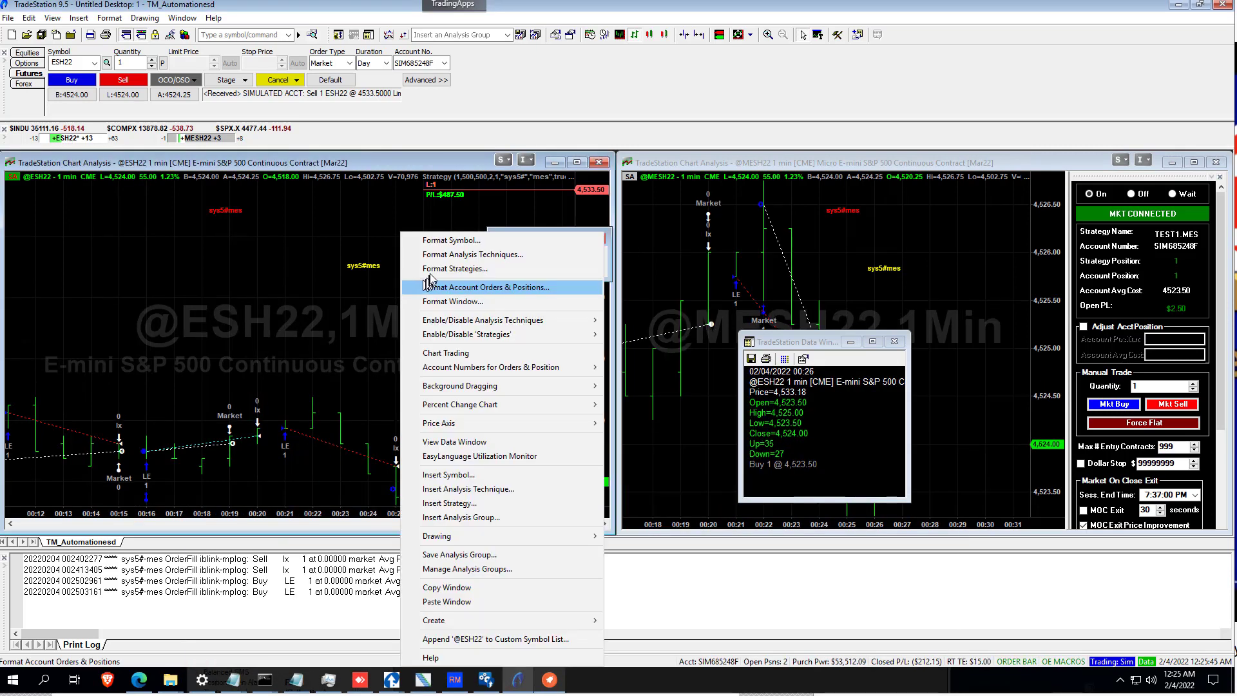
click(430, 270)
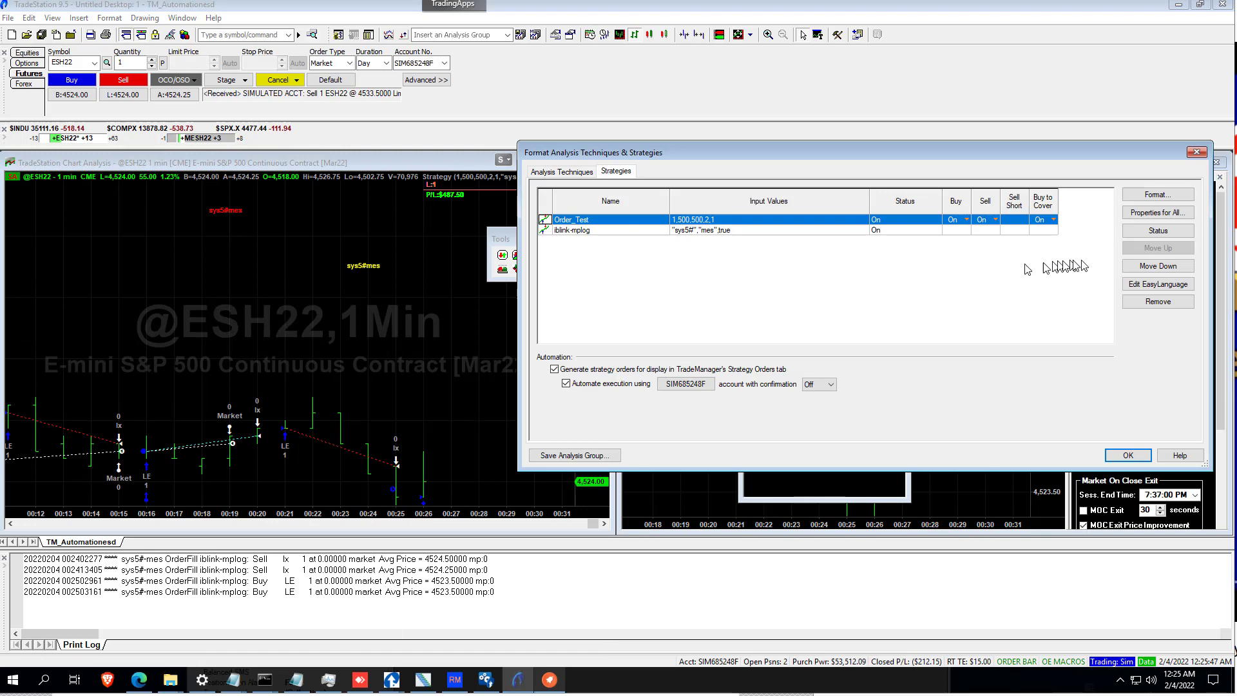
click(1149, 232)
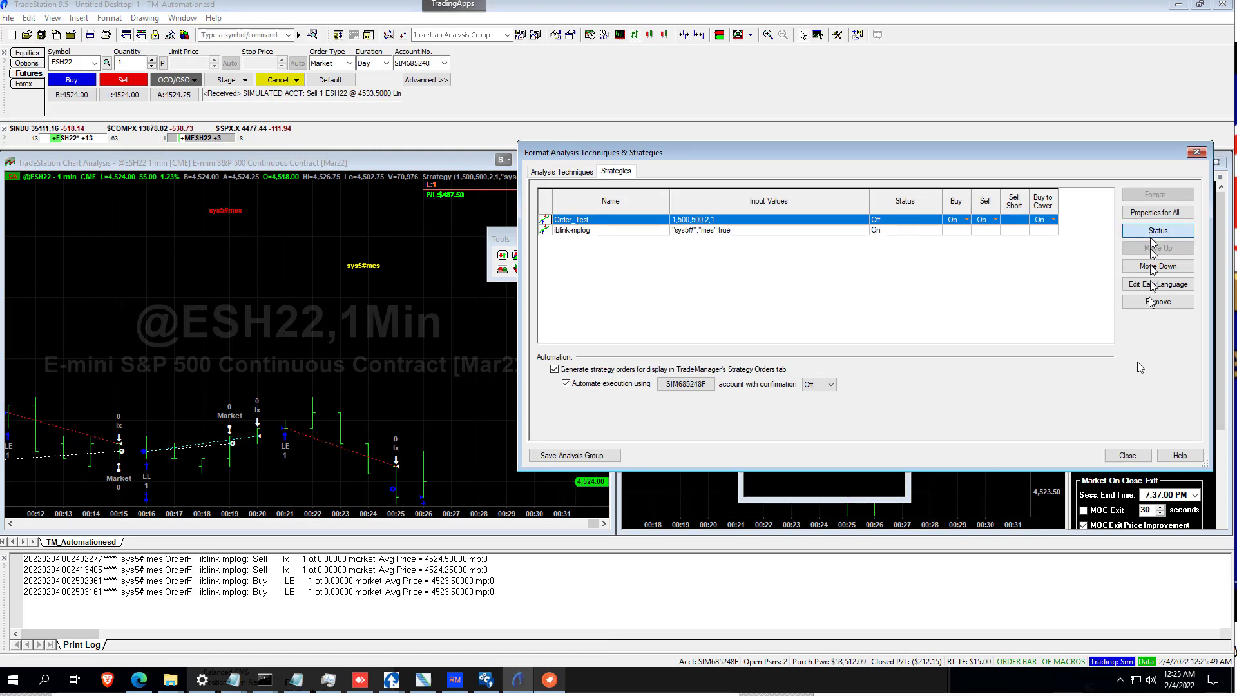
click(1124, 456)
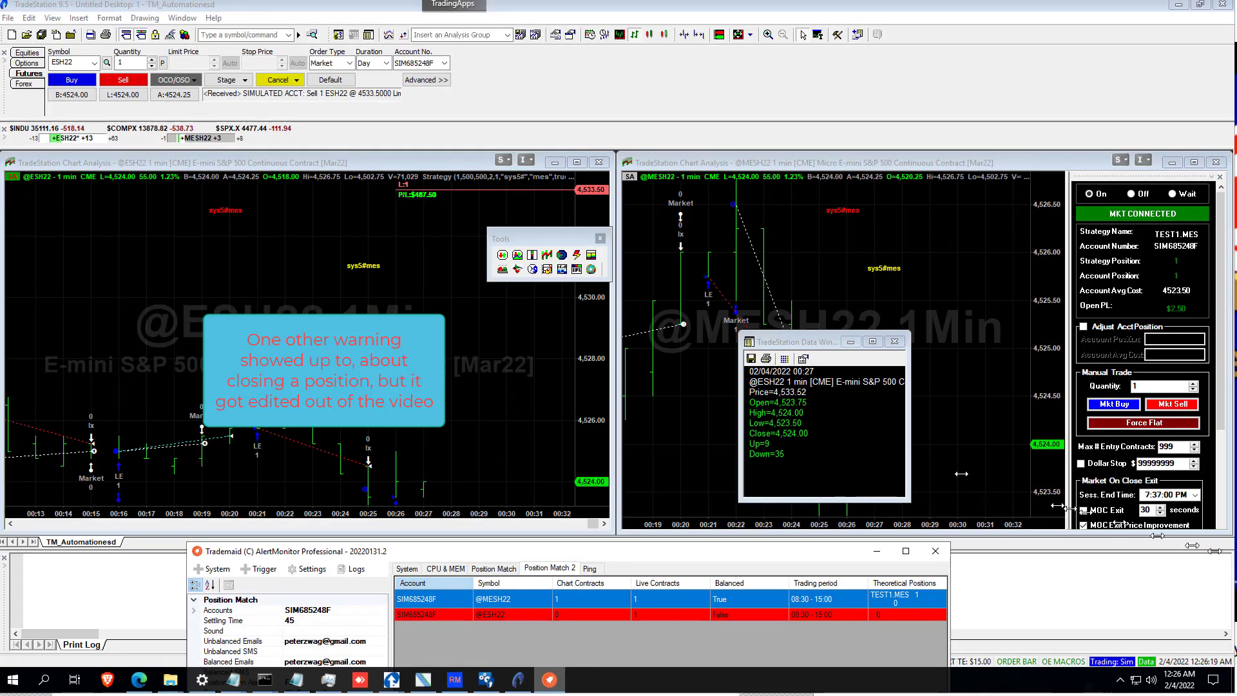
Set the MESH22 chart's Order_Test strategy status to Off in Format Strategies.
right_click(933, 238)
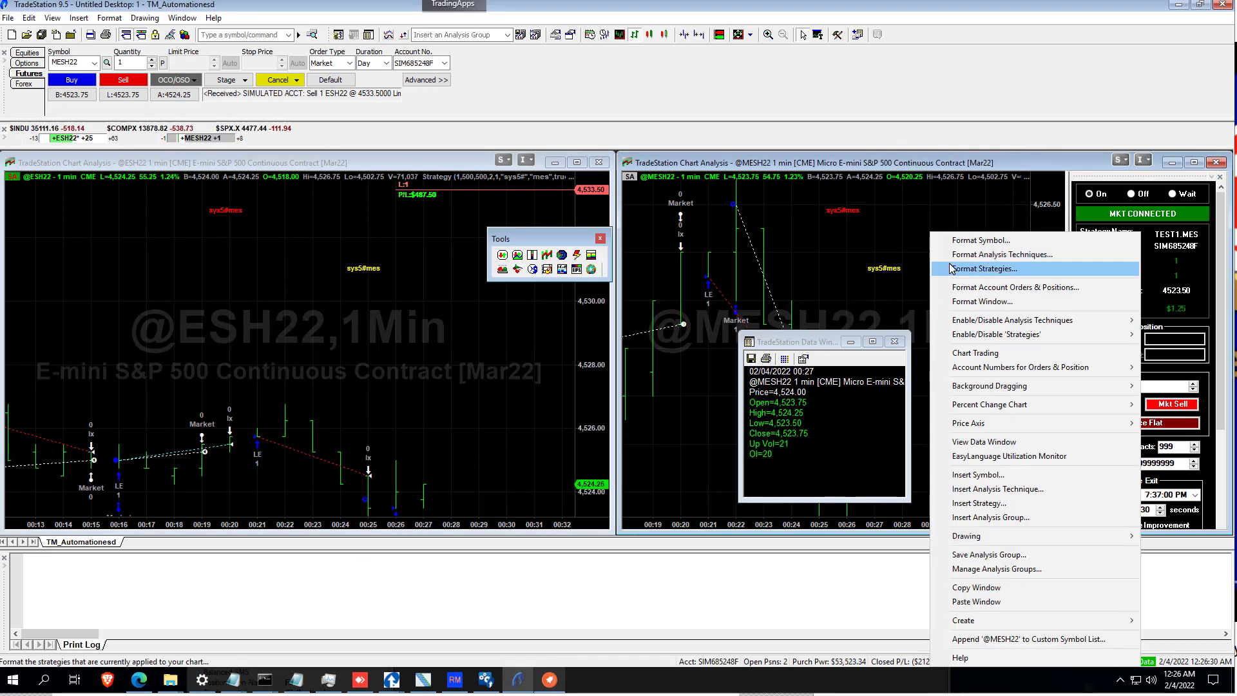
click(950, 268)
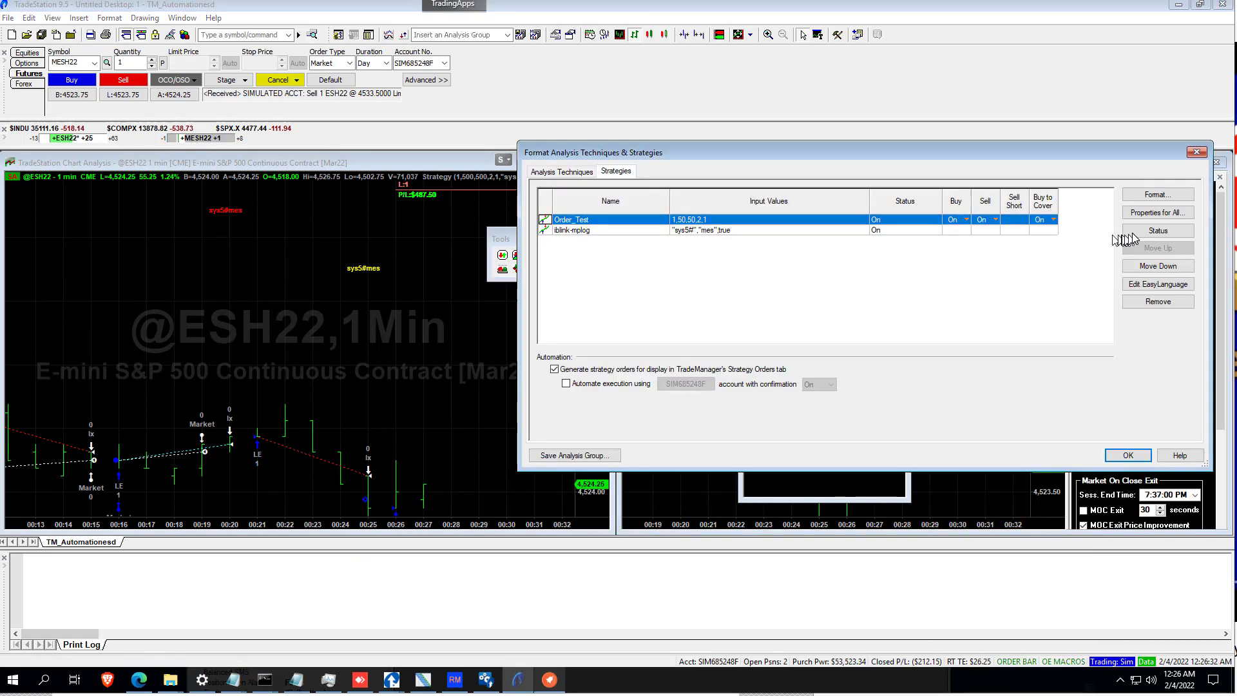
click(1136, 232)
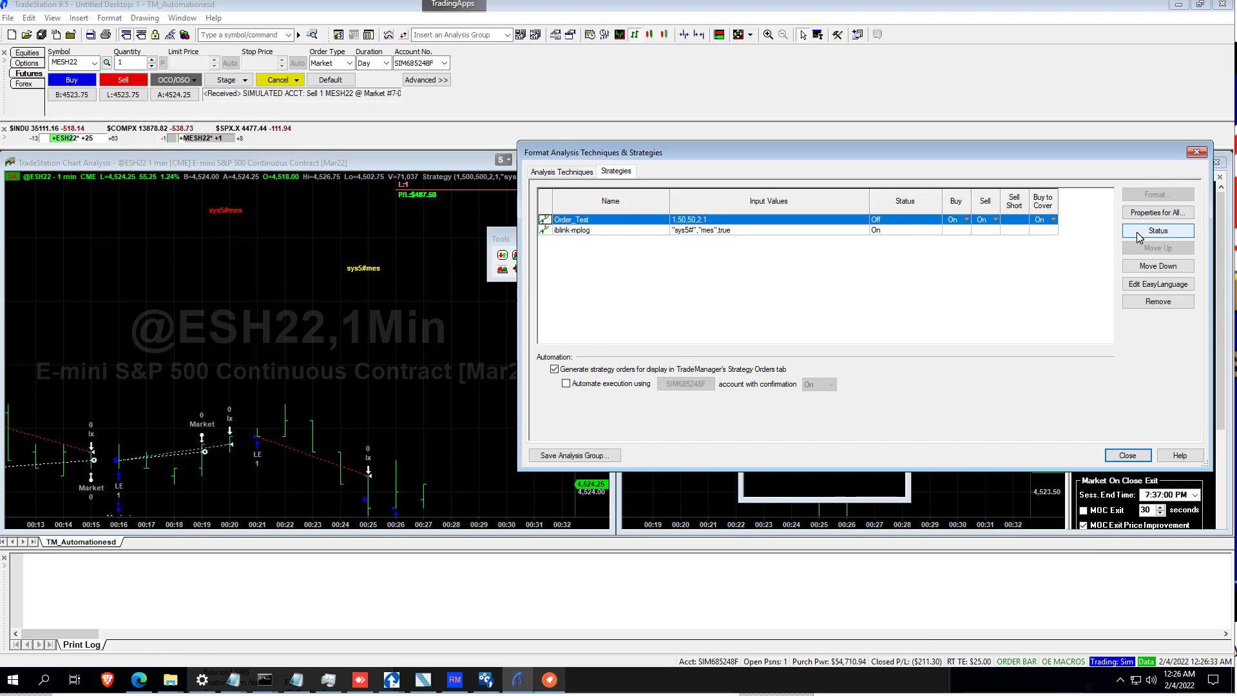
click(1127, 455)
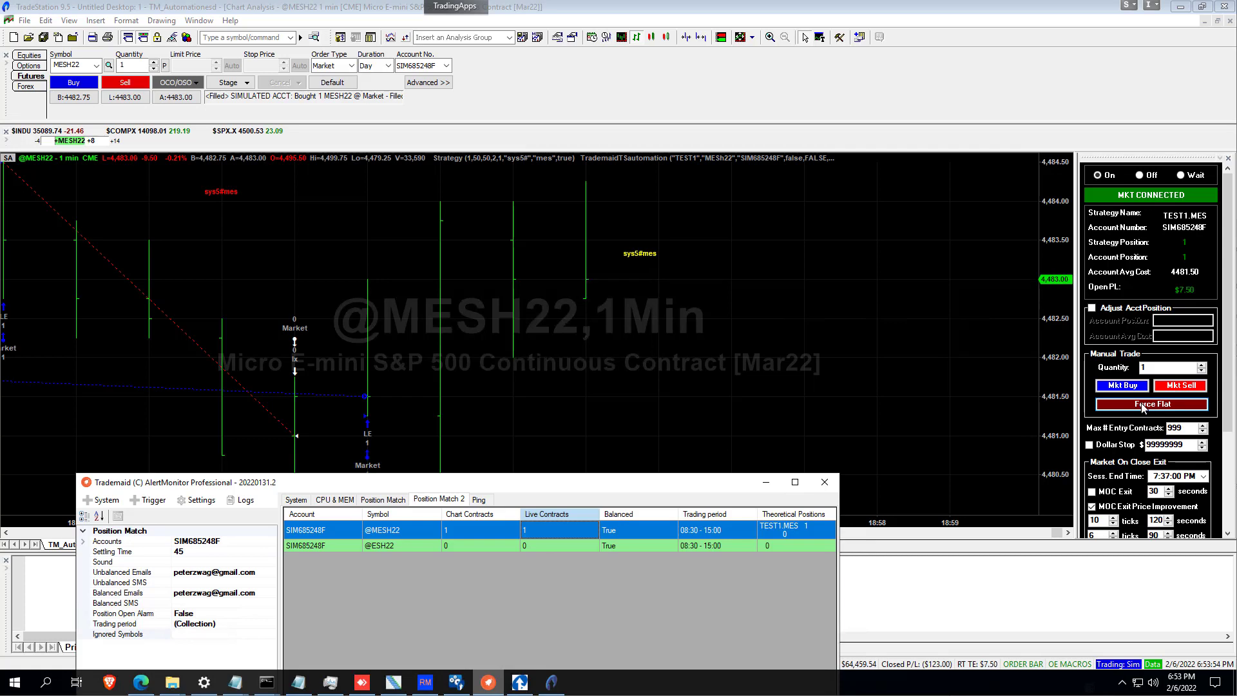
Force Flat the MESH22 position, then check Position Match in AlertMonitor.
click(1143, 406)
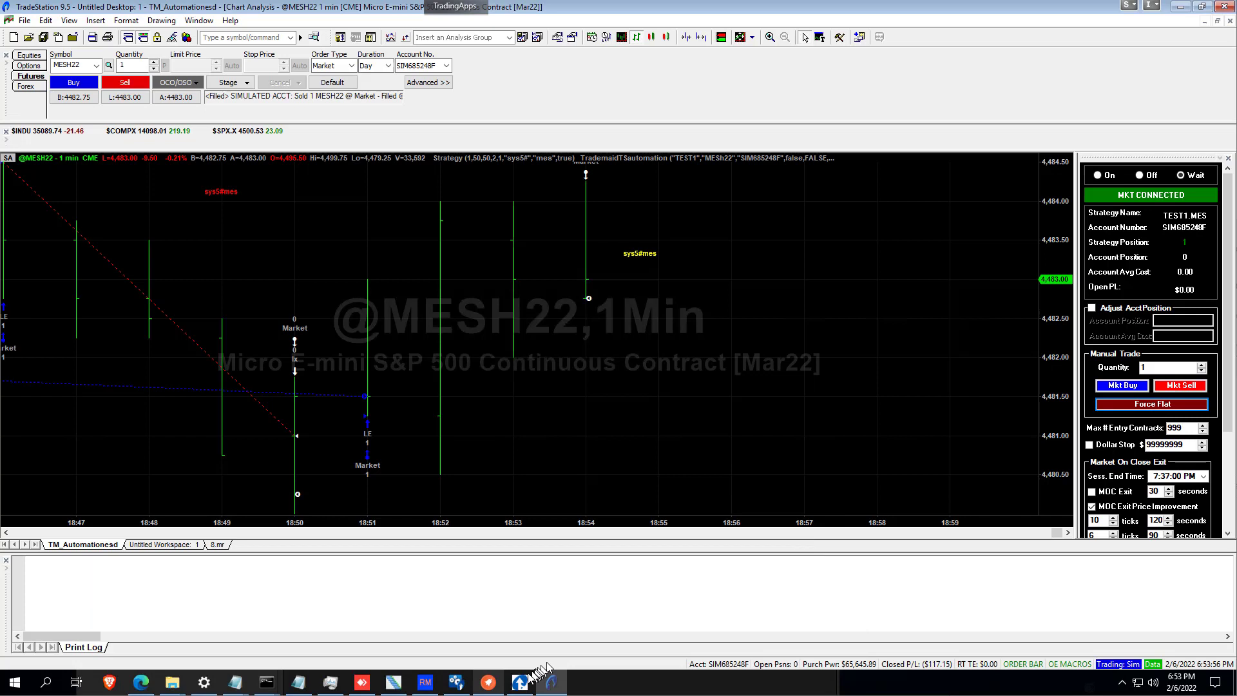
click(488, 681)
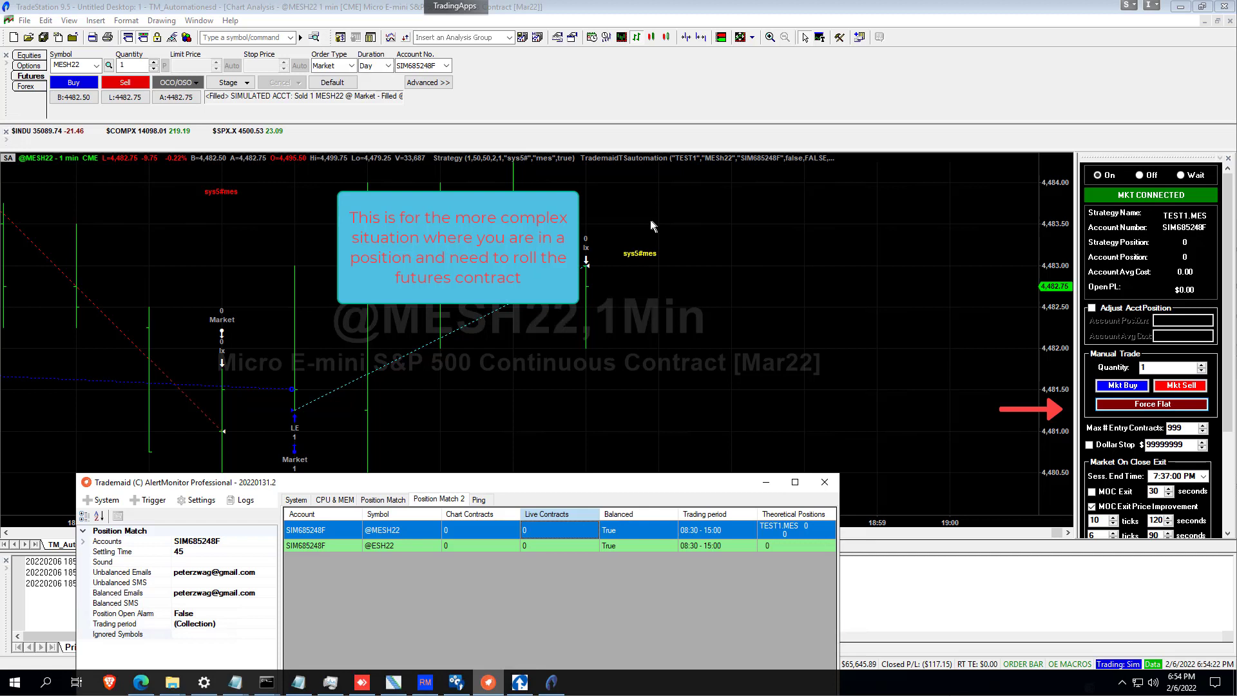
Edit the TrademaidTSautomation SymbolToTrade input in Format Analysis Techniques and apply it.
right_click(639, 203)
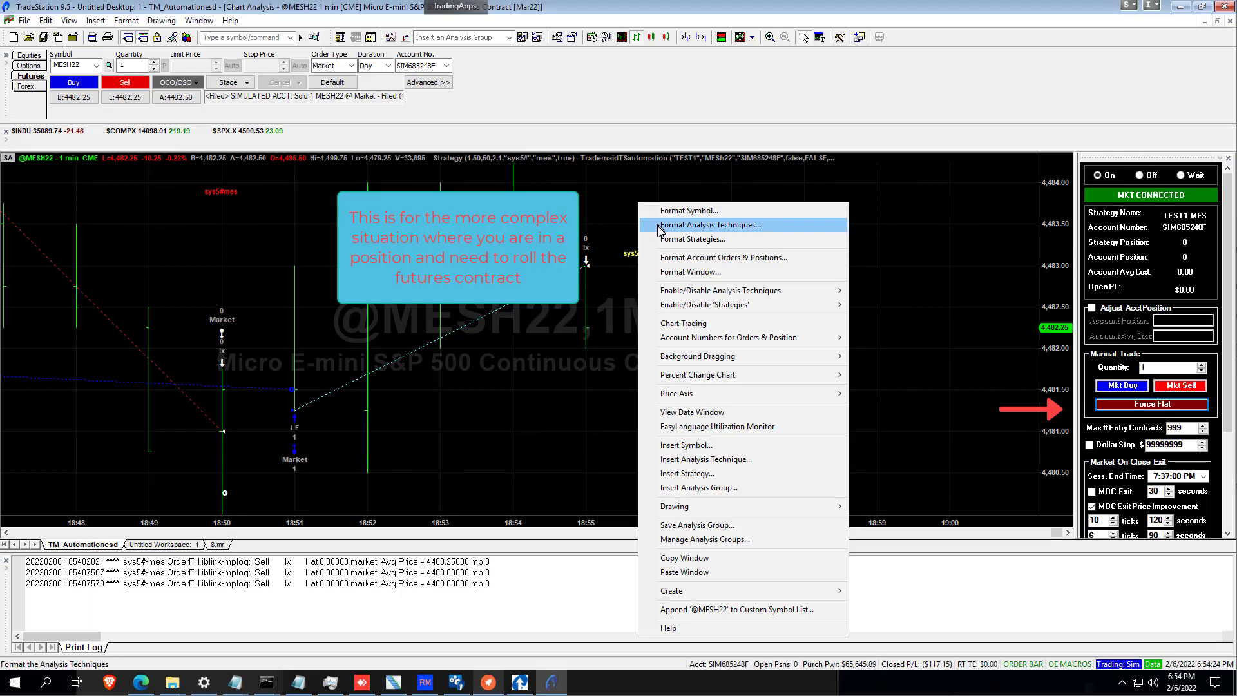
click(660, 227)
double_click(654, 218)
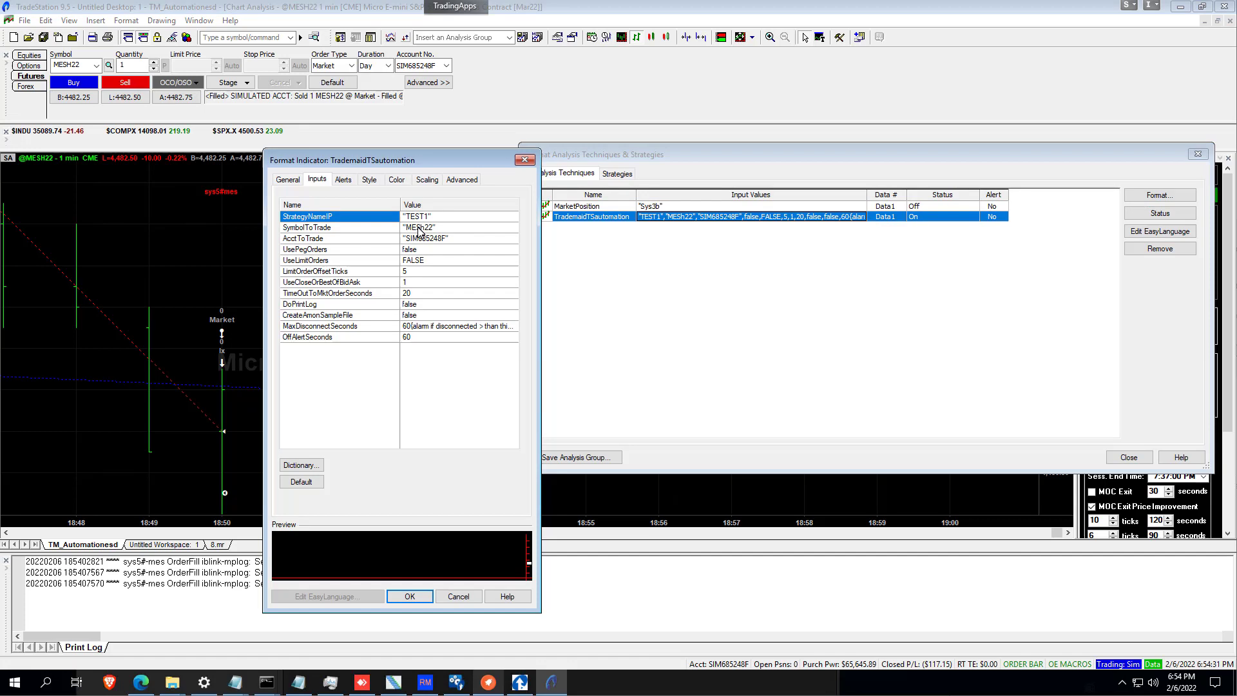
click(428, 228)
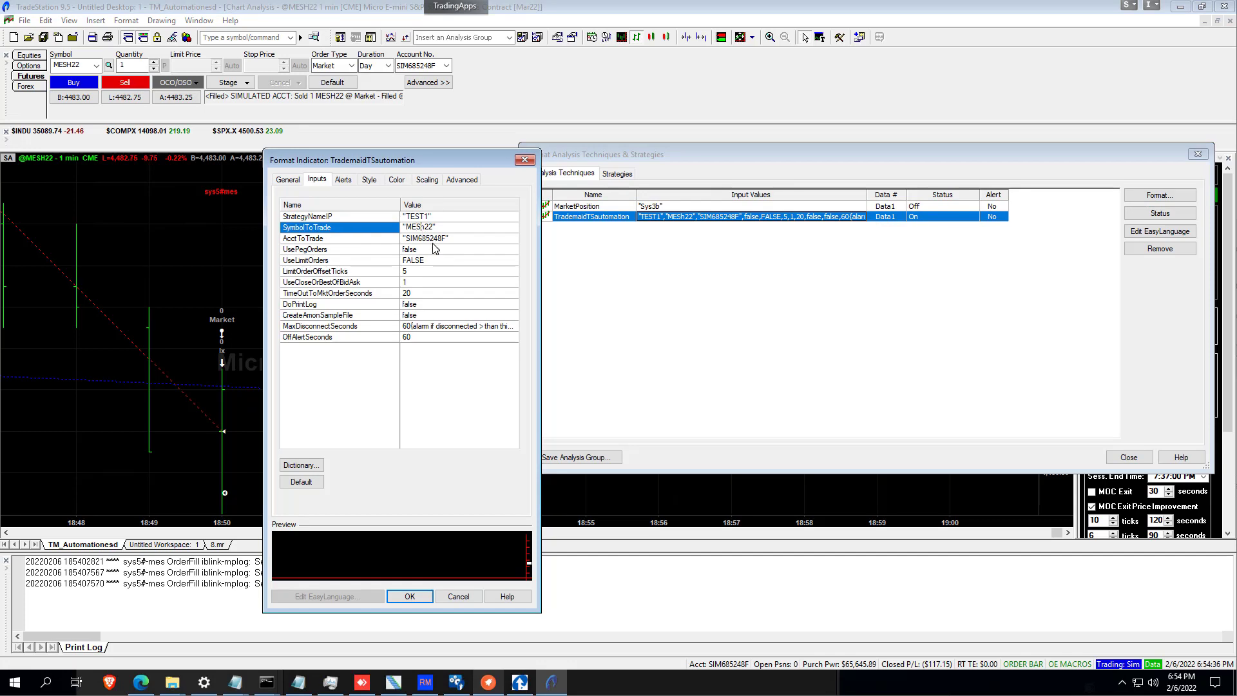
key(Return)
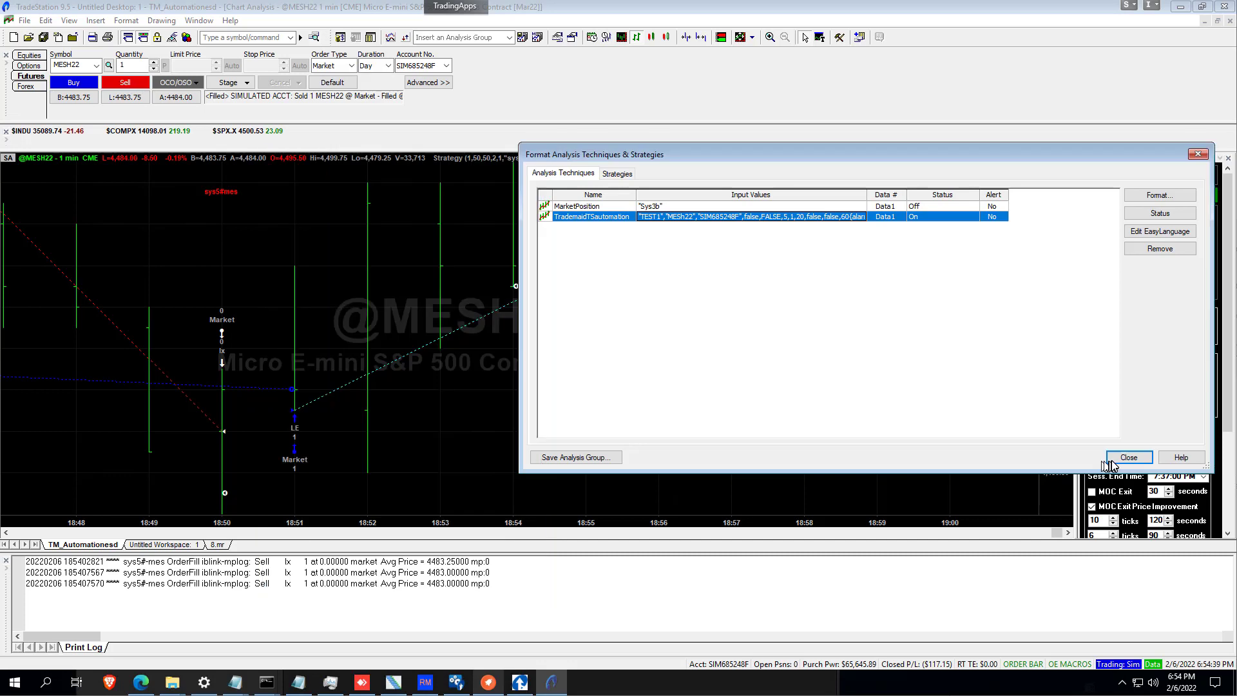
Buy one contract at market, then reopen the automation inputs to show the symbol.
click(1127, 458)
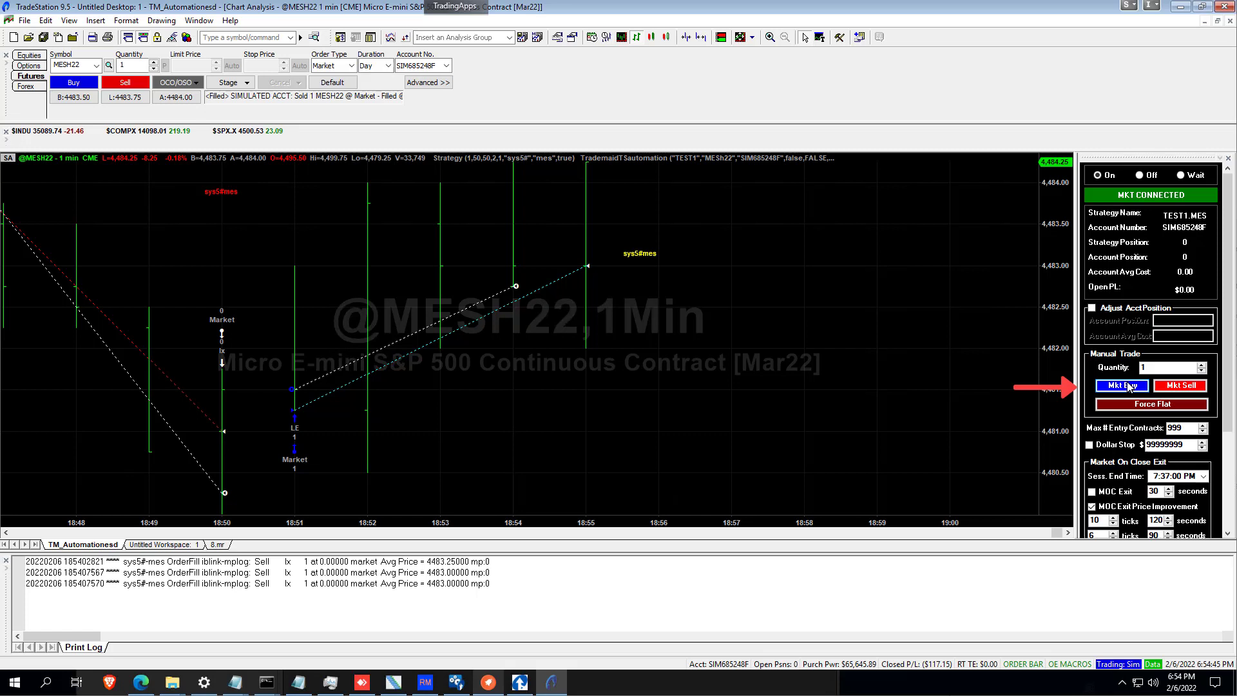
click(1127, 385)
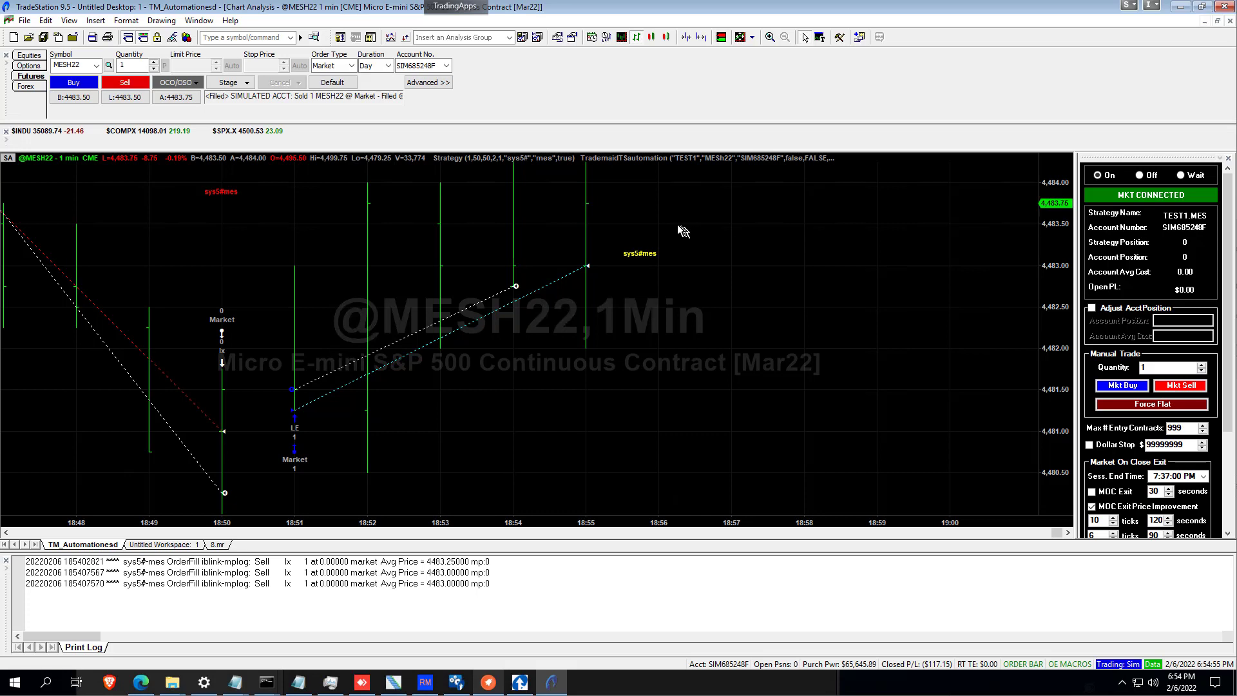
double_click(606, 234)
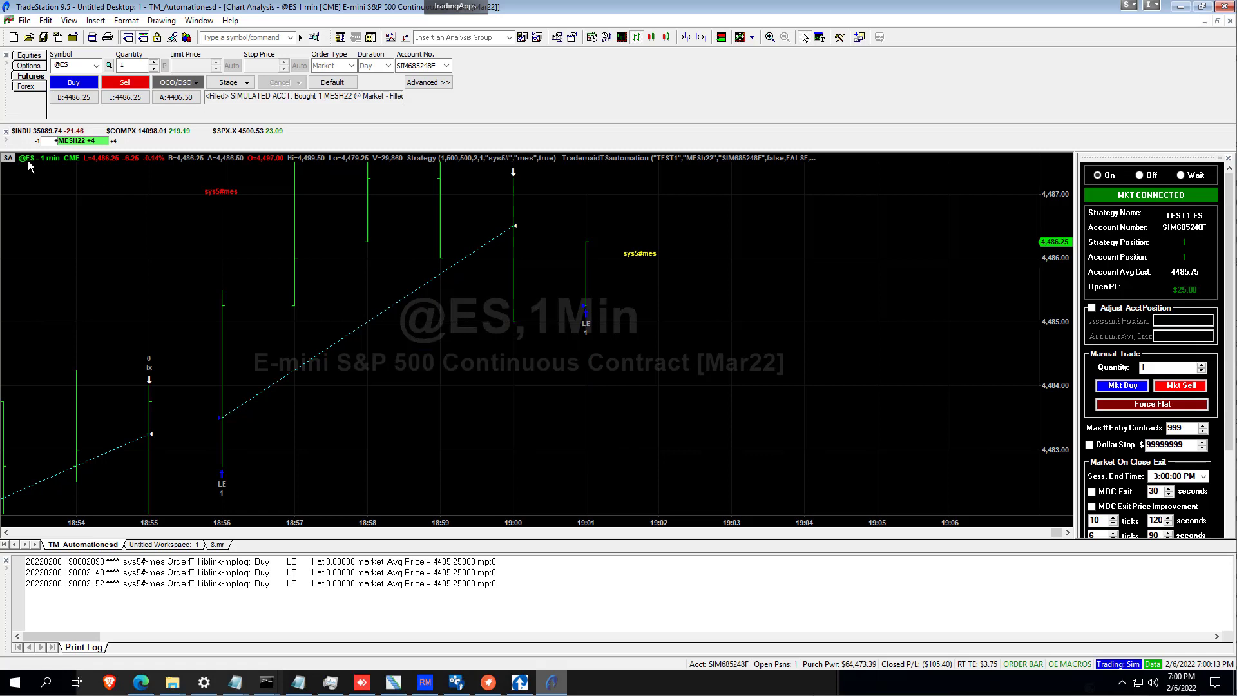
click(487, 685)
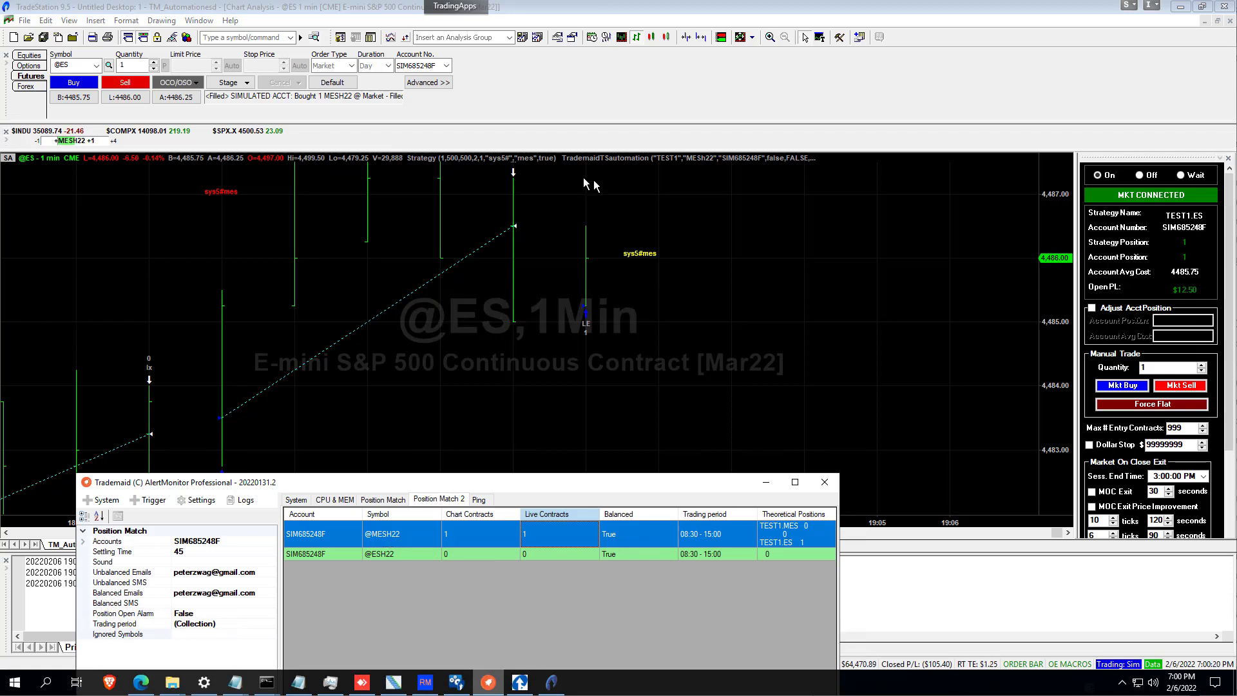
double_click(567, 166)
click(449, 229)
drag(449, 228, 380, 225)
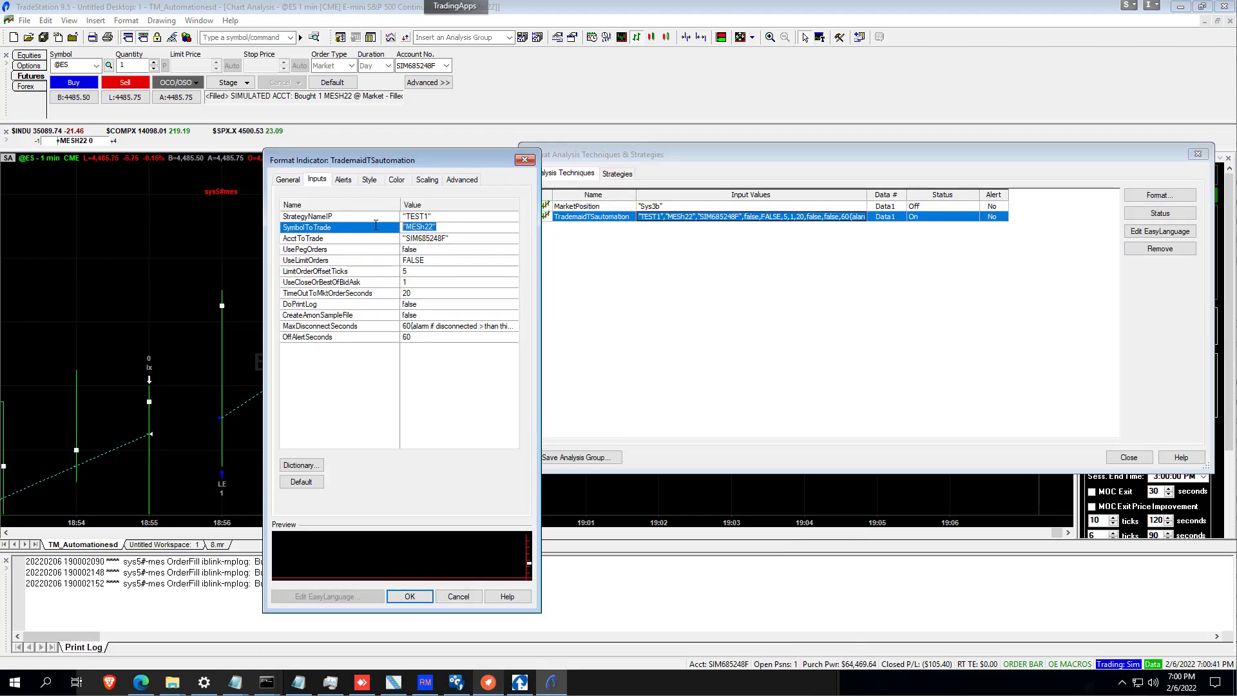
click(459, 596)
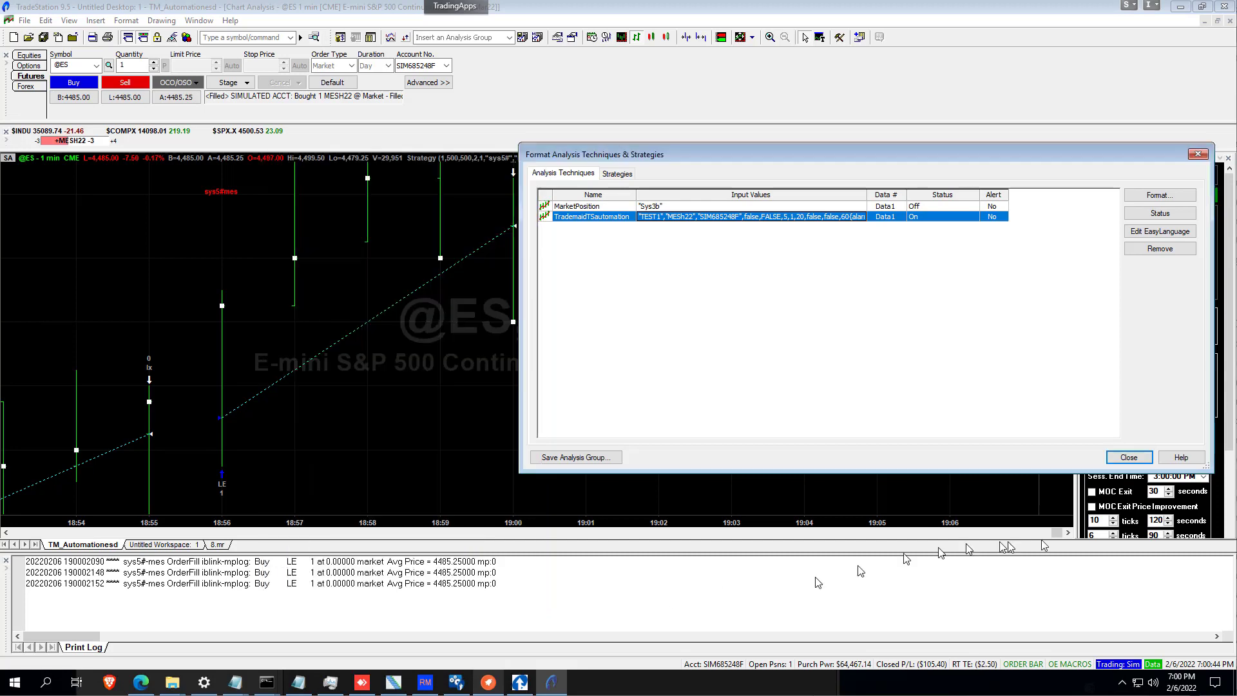
click(1129, 456)
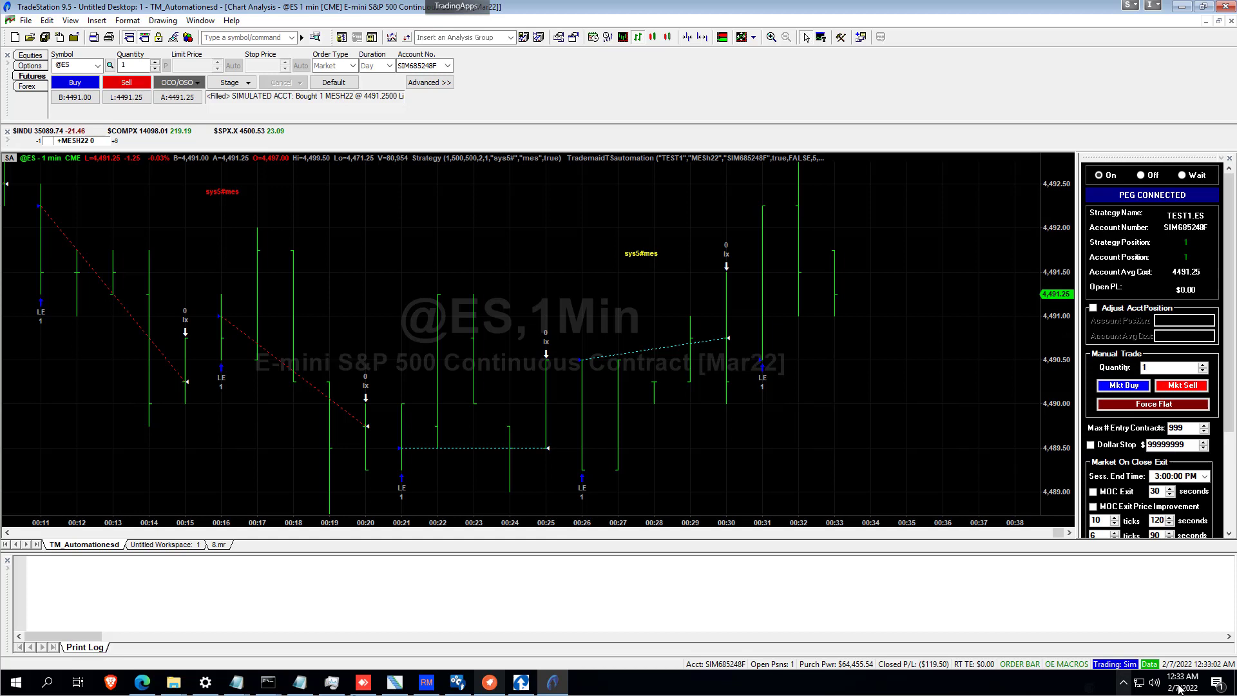
Set the Trademaid automation to Off and tick the Off alert under Alerts.
click(1143, 175)
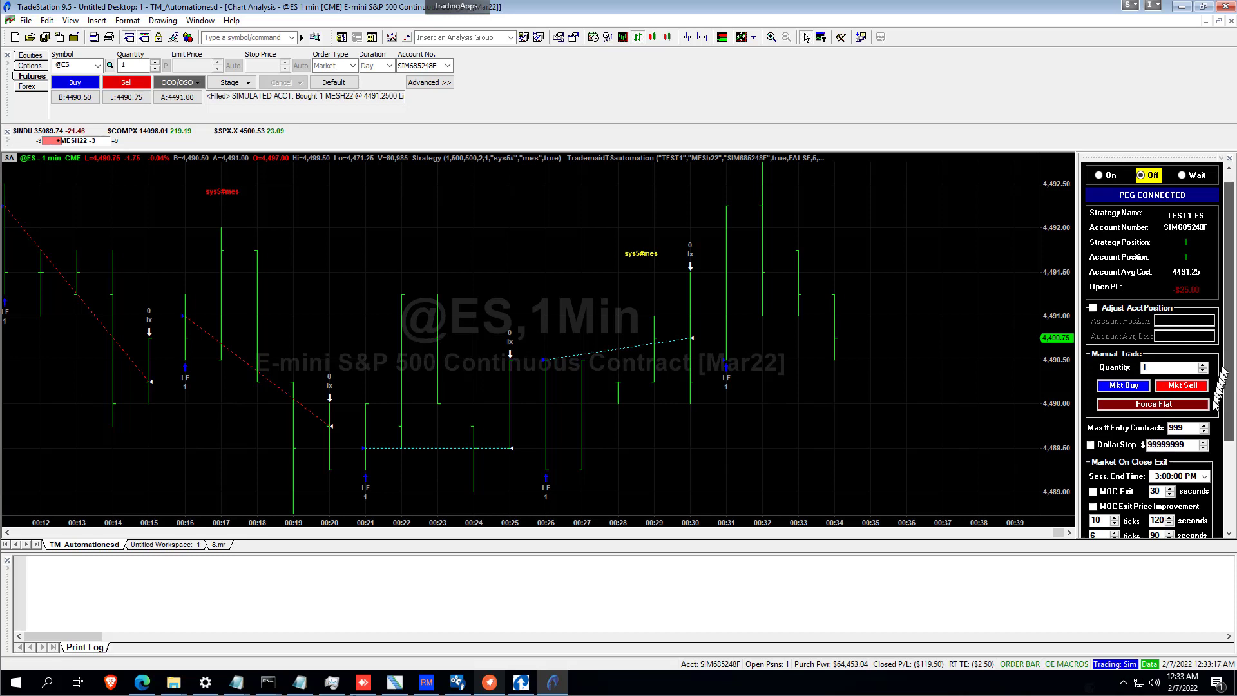
scroll(1198, 509, down, 3)
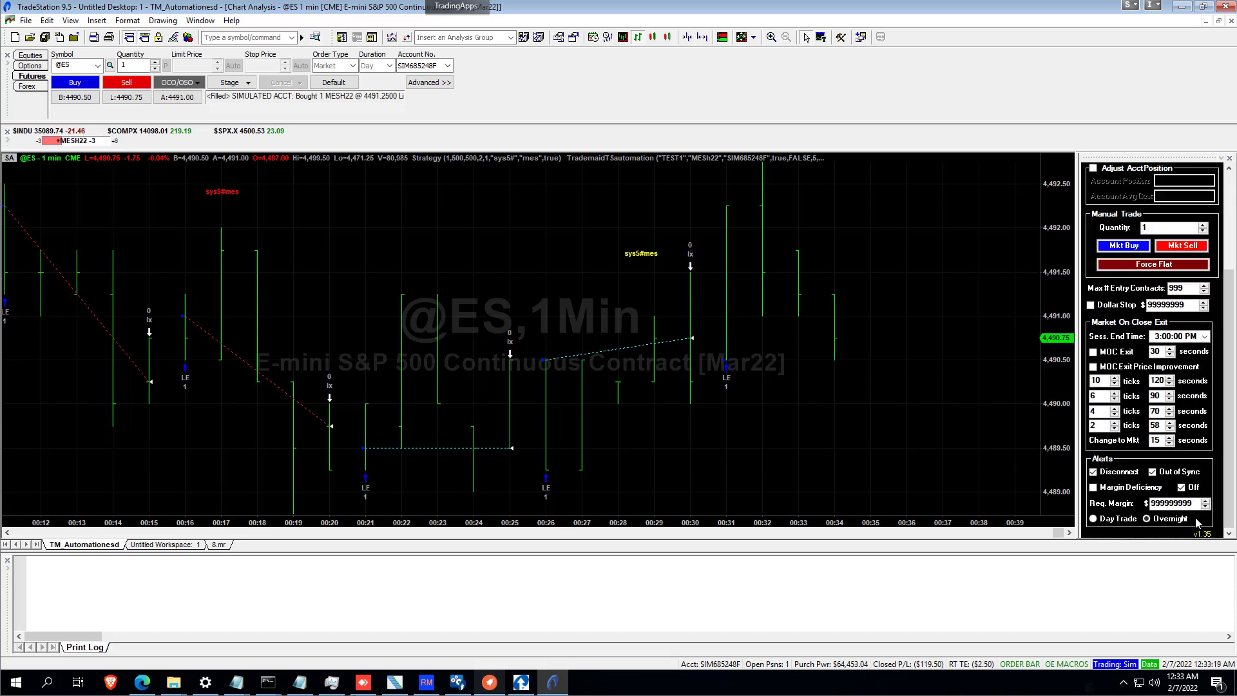
click(1181, 487)
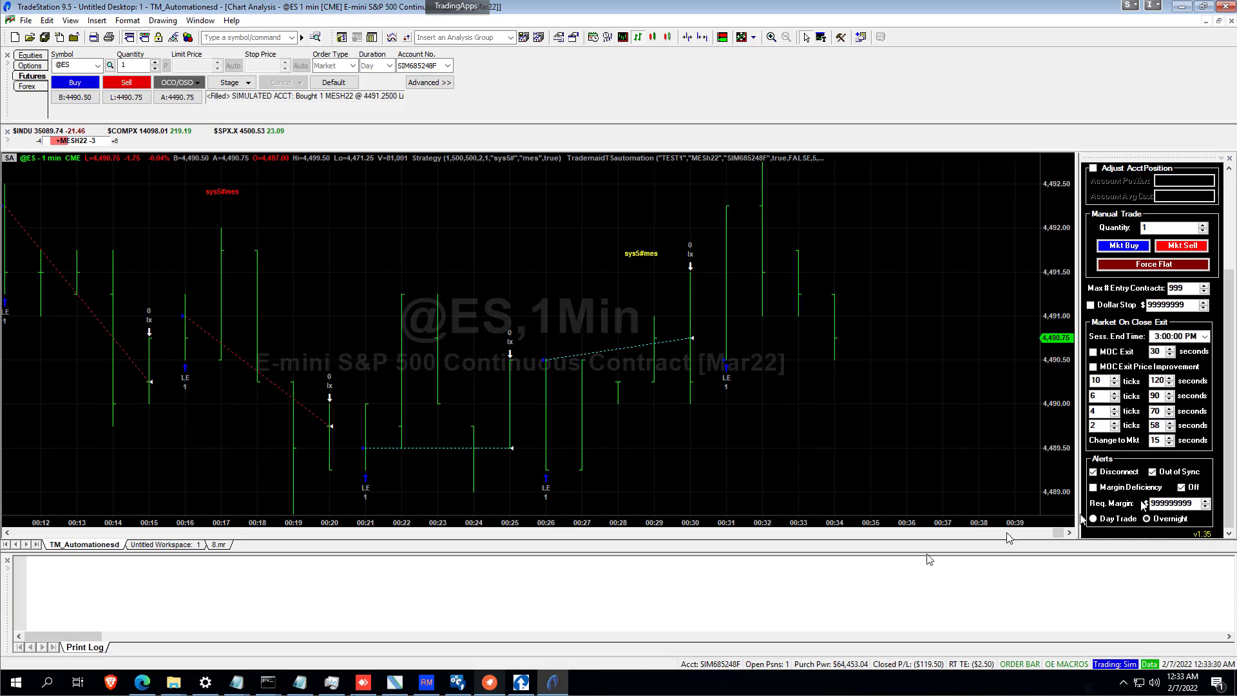
Show AlertMonitor, select the StrategyOff alarm and scroll its property grid.
click(489, 683)
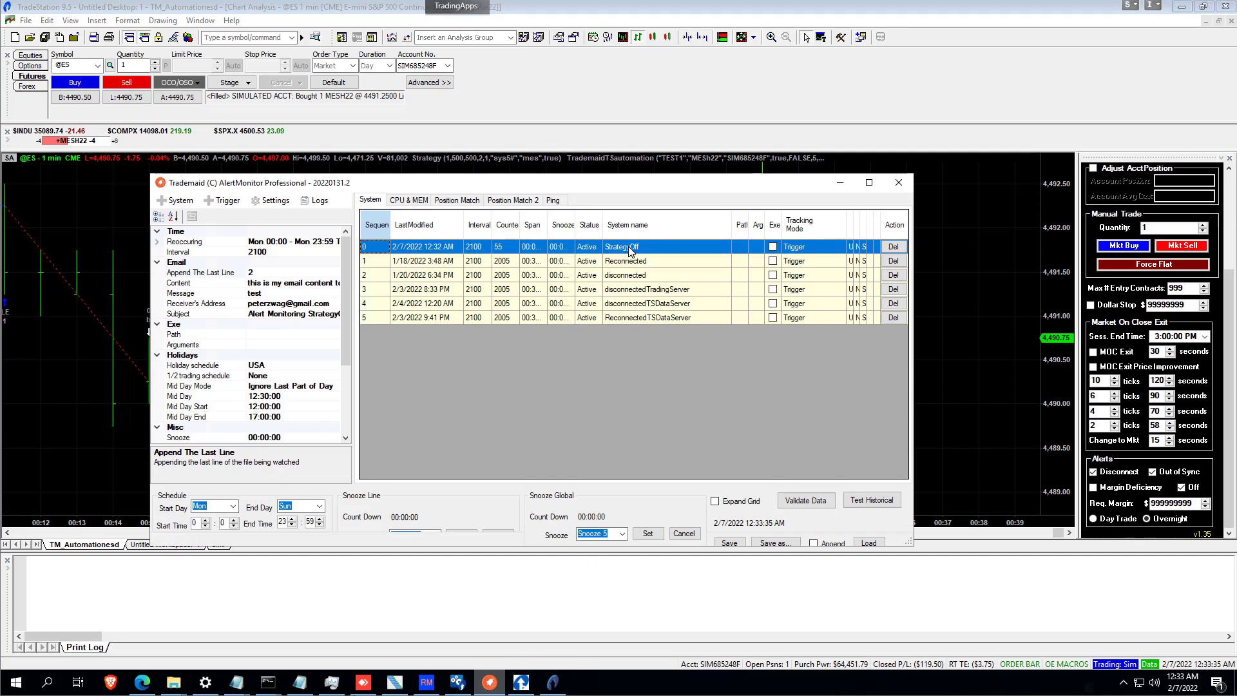
click(631, 250)
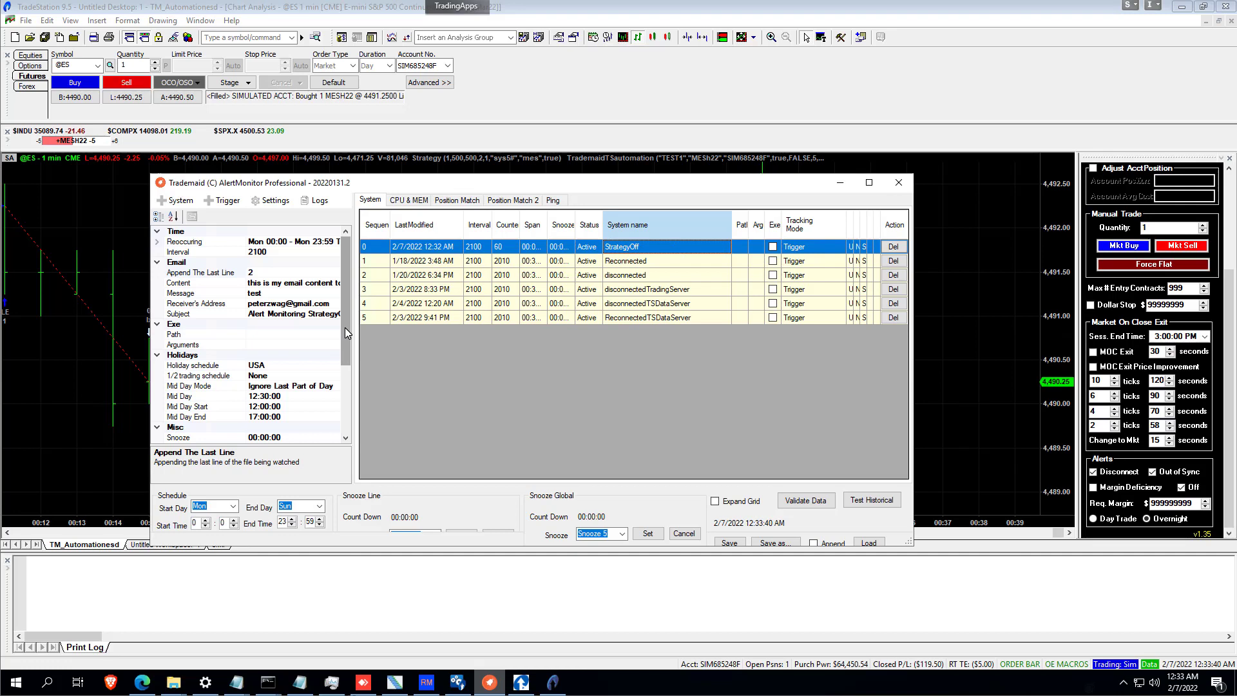
drag(346, 336, 341, 405)
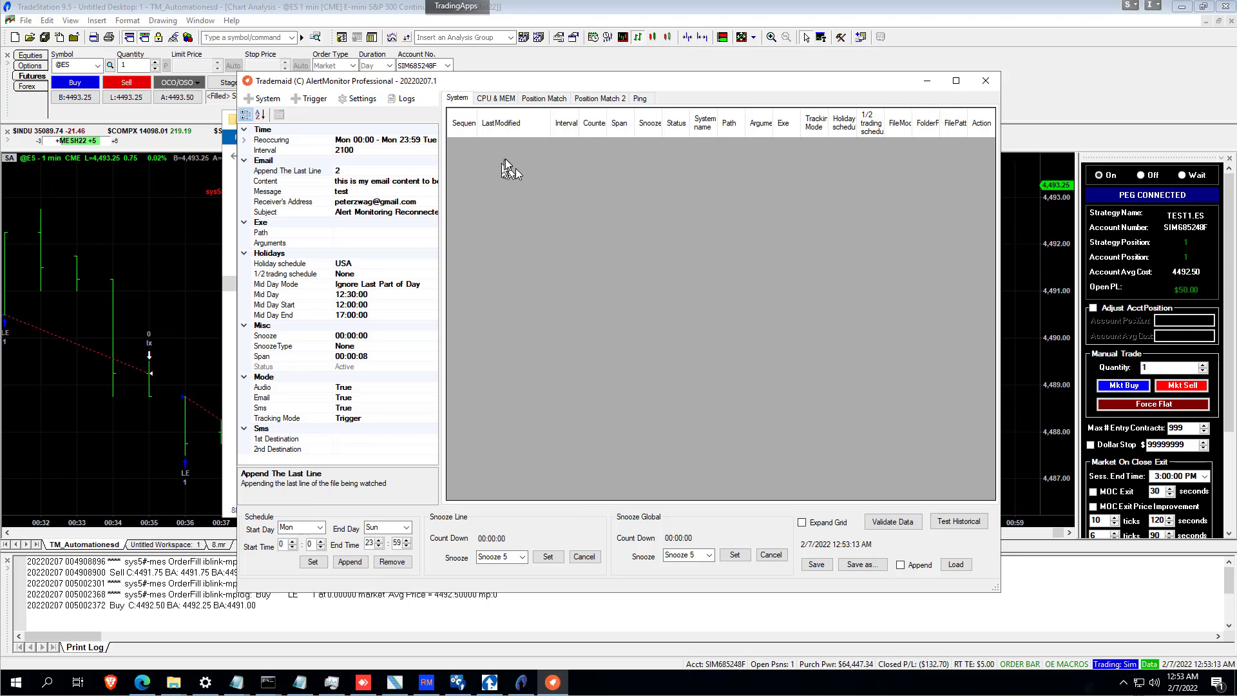
Load all eight trigger files, Reconnected.trigger through StrategyOff.trigger, as alarms.
click(312, 102)
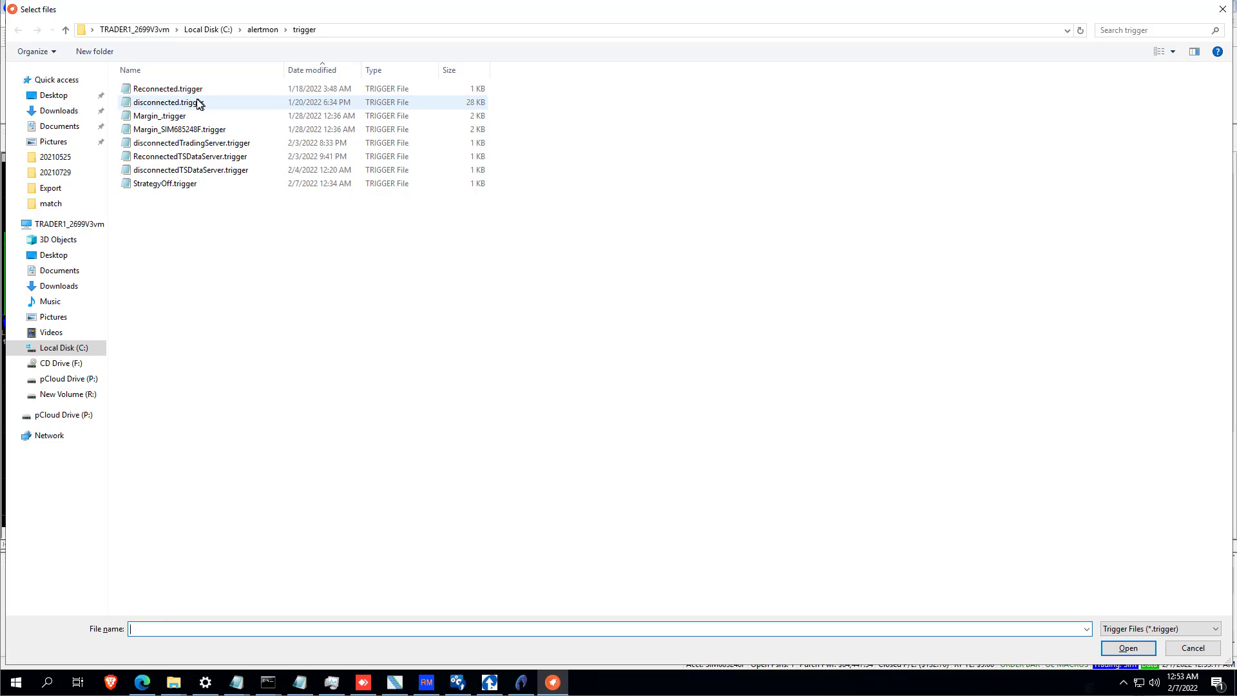
click(192, 90)
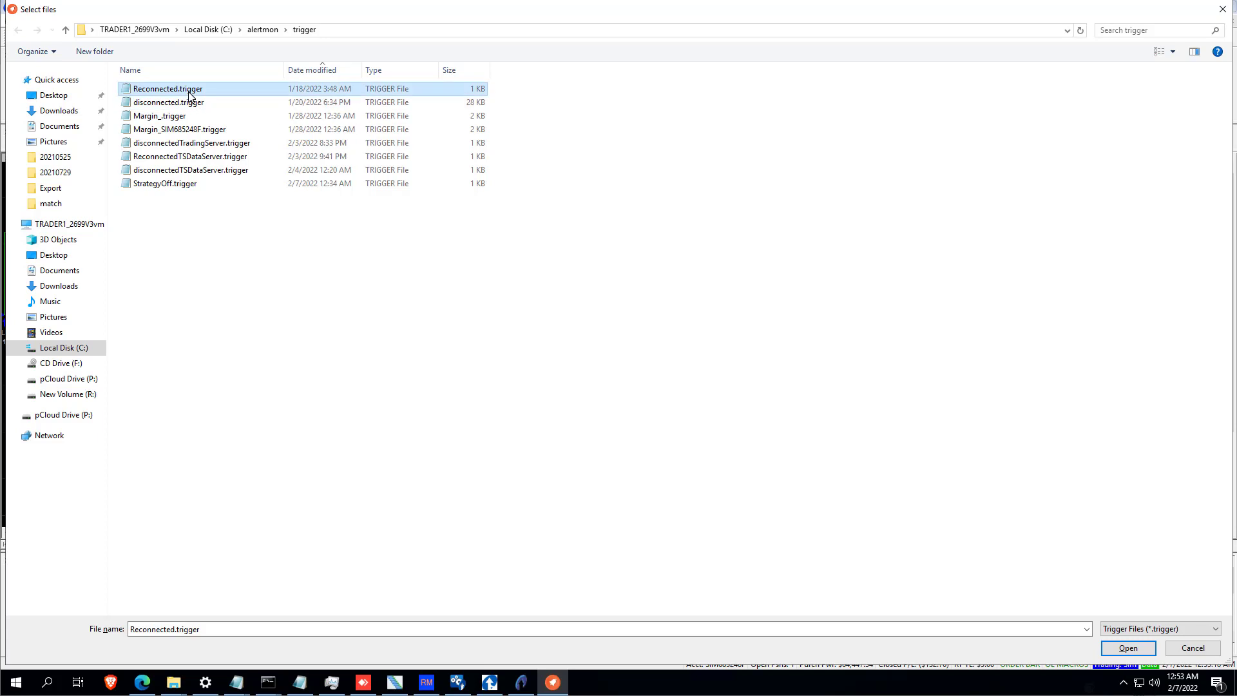
shift+click(161, 188)
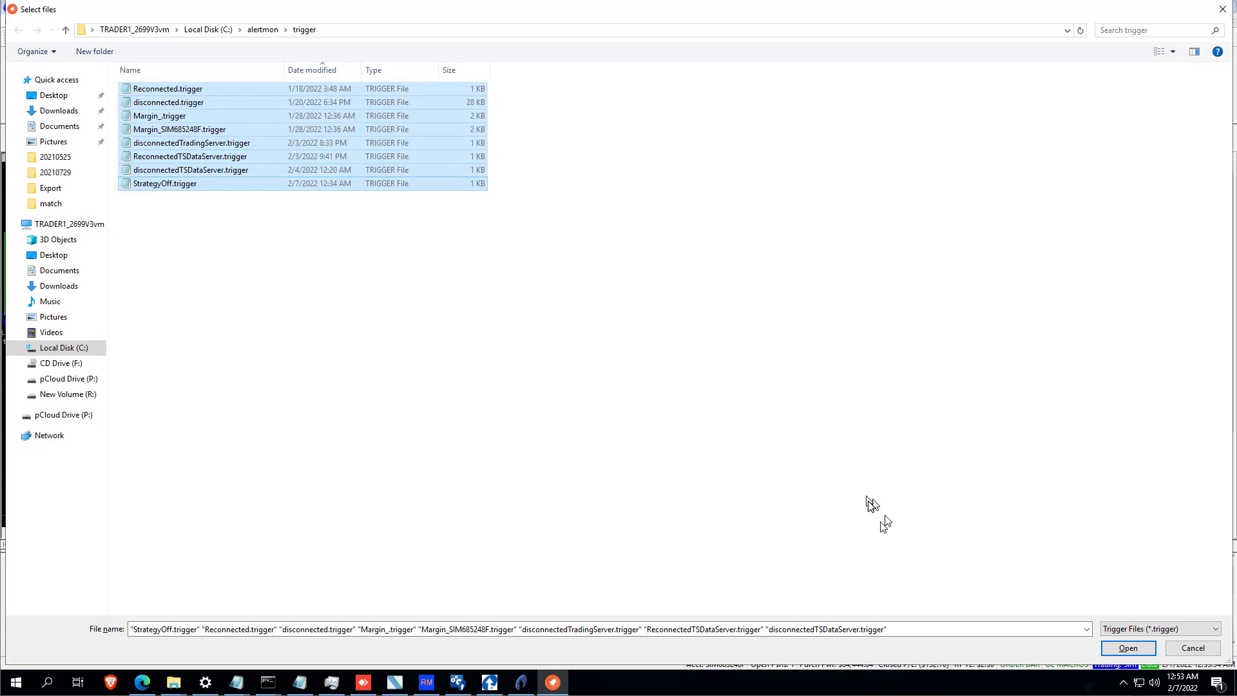
click(1142, 651)
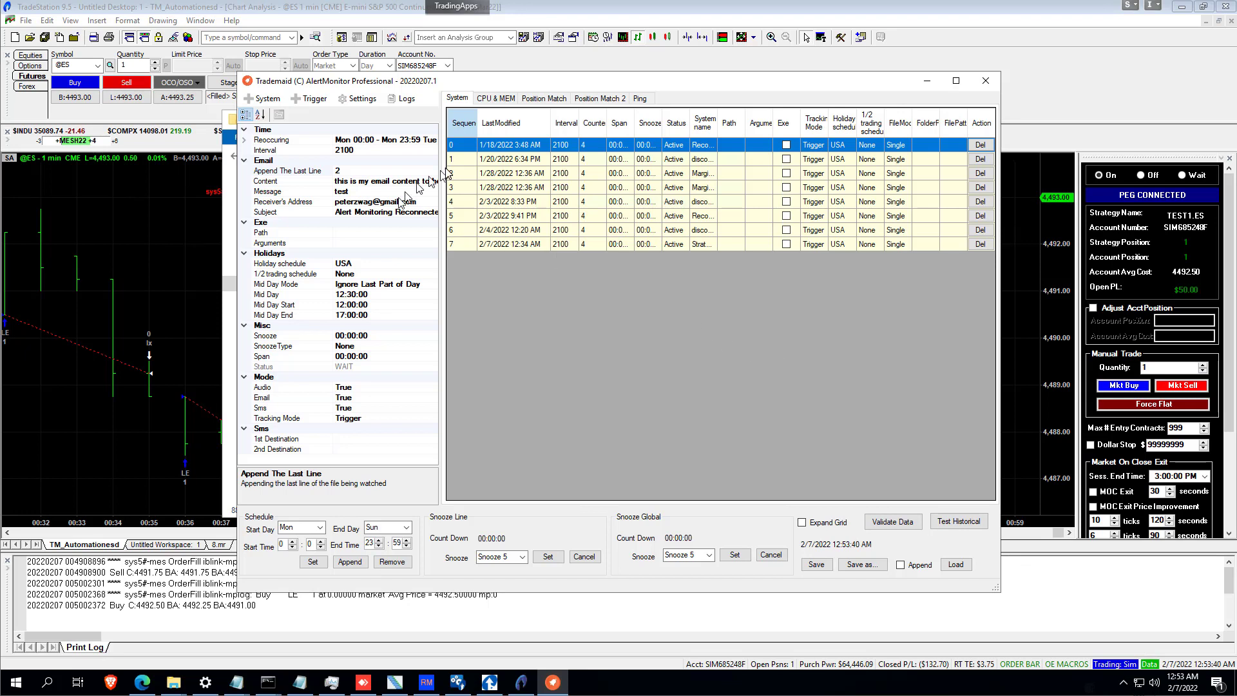
Review the alarm's Audio, Email and Sms mode properties.
click(369, 387)
click(365, 397)
click(365, 408)
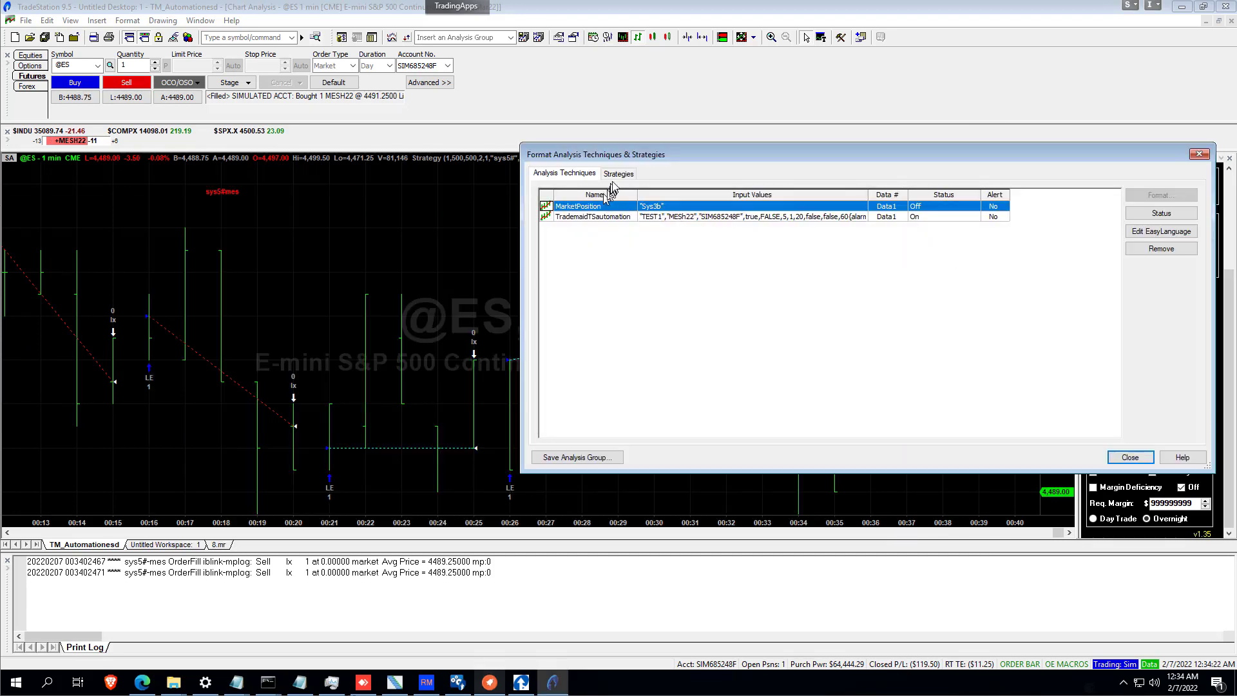
Check the TrademaidTSautomation OffAlertSeconds input is 60, then close the studies list.
key(Down)
click(1156, 196)
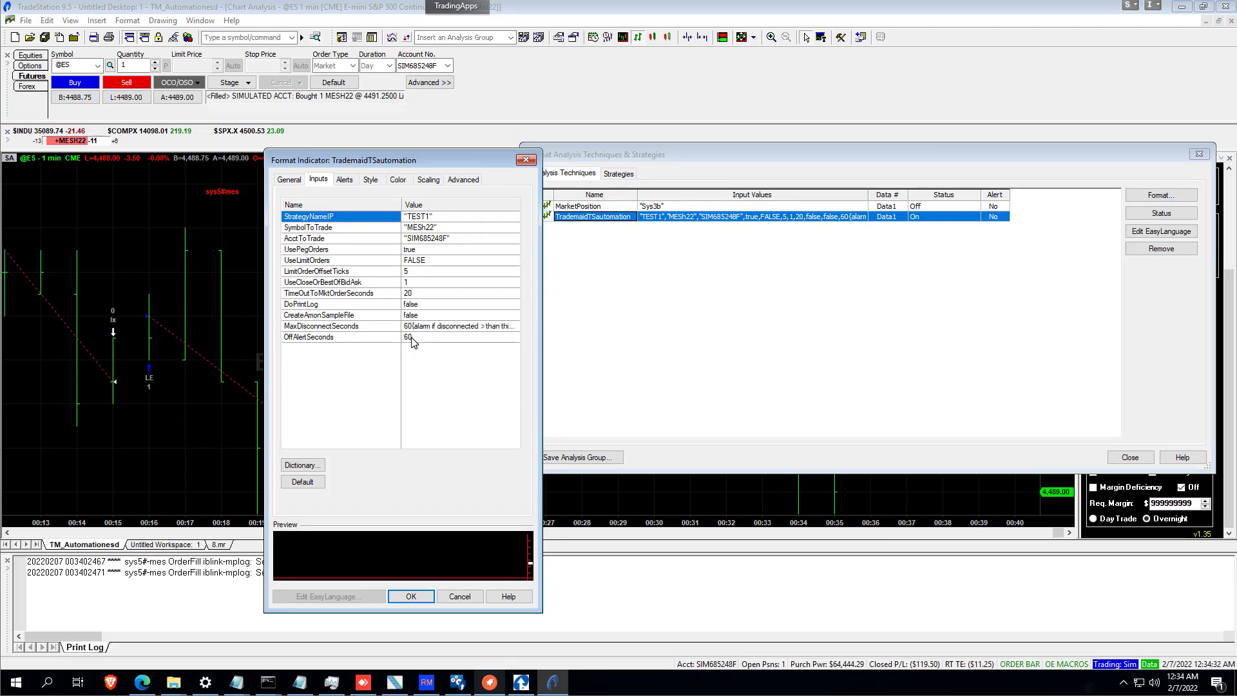
key(Return)
click(1131, 458)
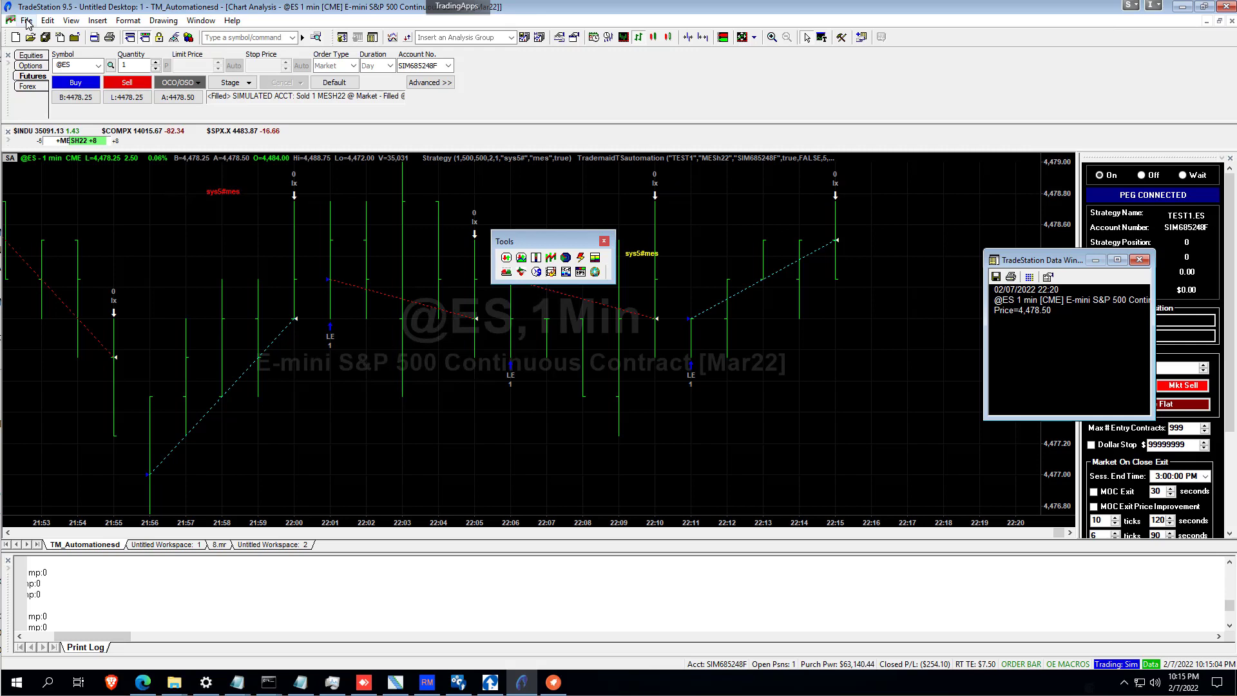
In Order Entry preferences, show Futures Validations & Confirms with Order Bar and Macros confirmation unticked.
click(27, 24)
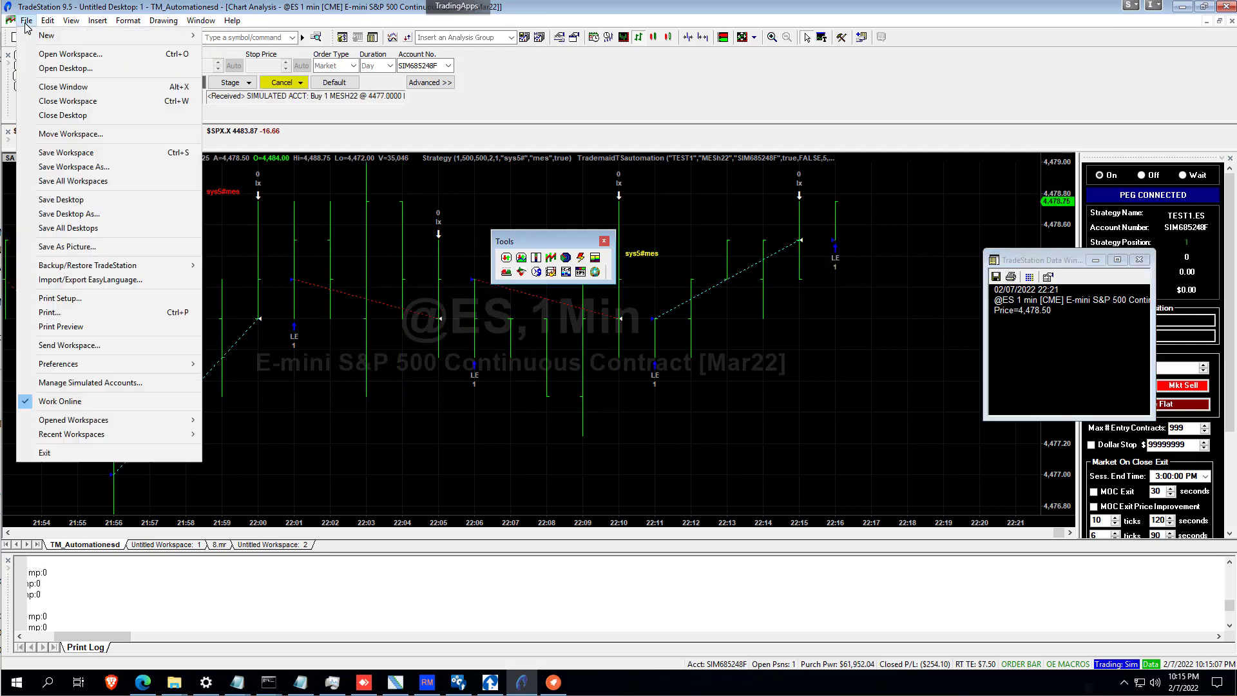
mouse_move(55, 364)
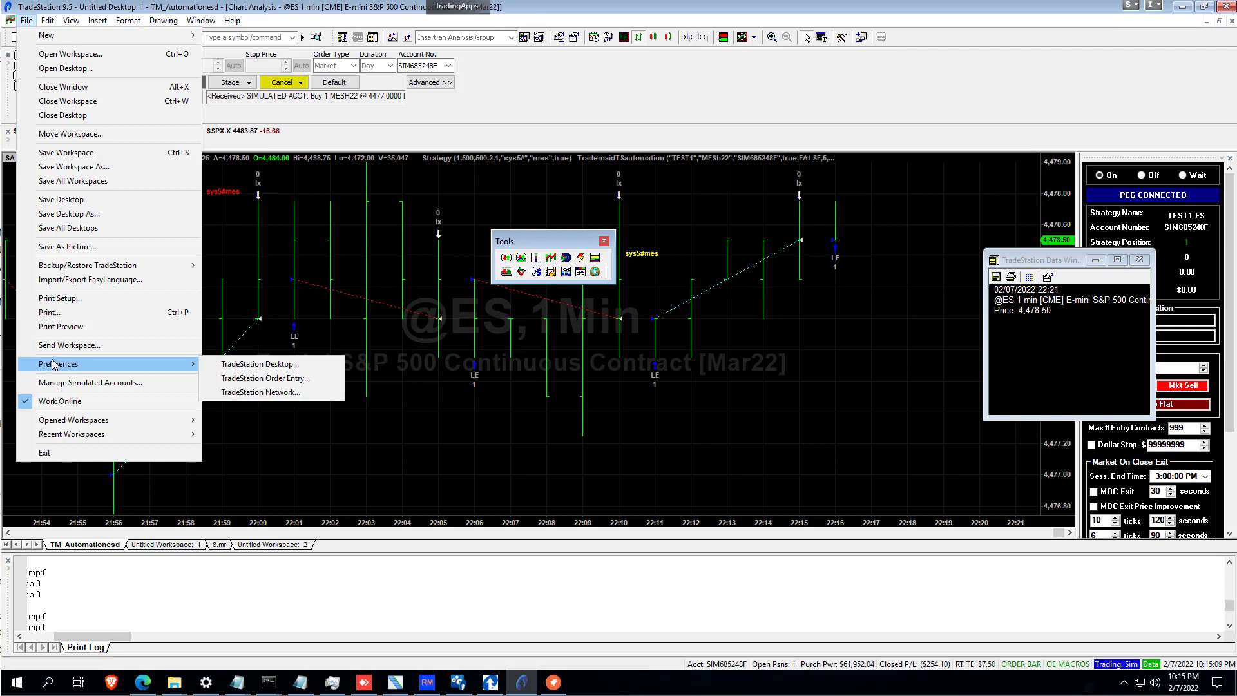
click(267, 380)
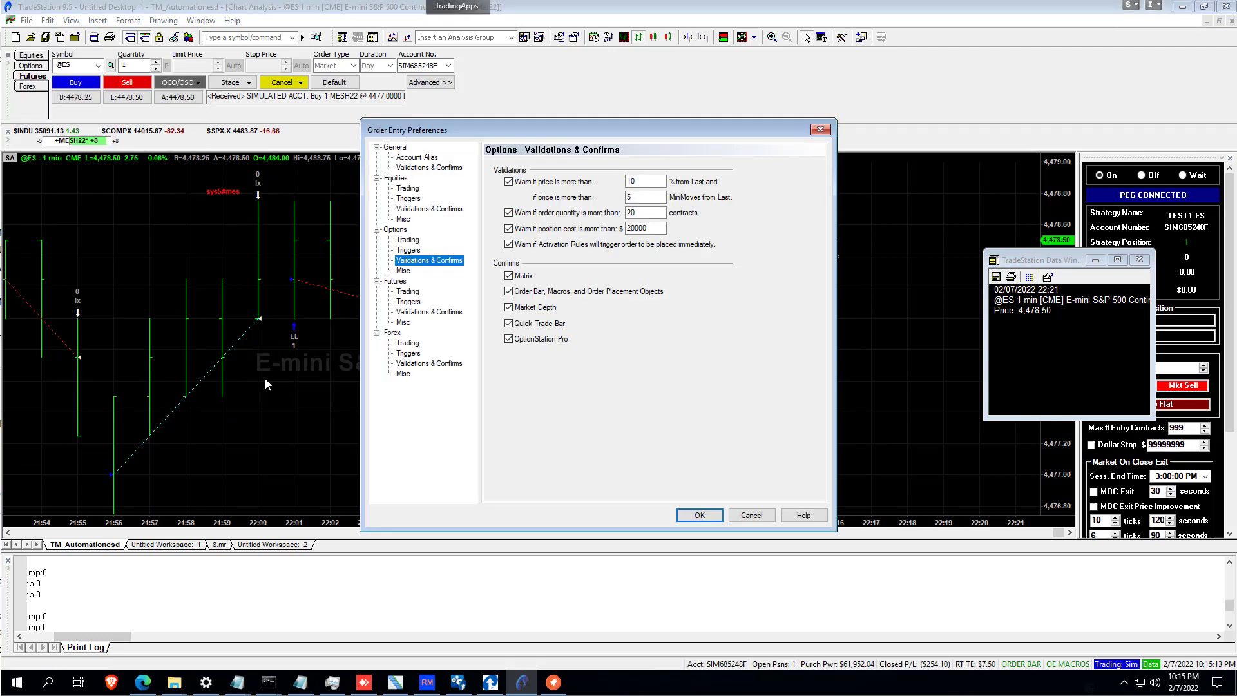
click(444, 263)
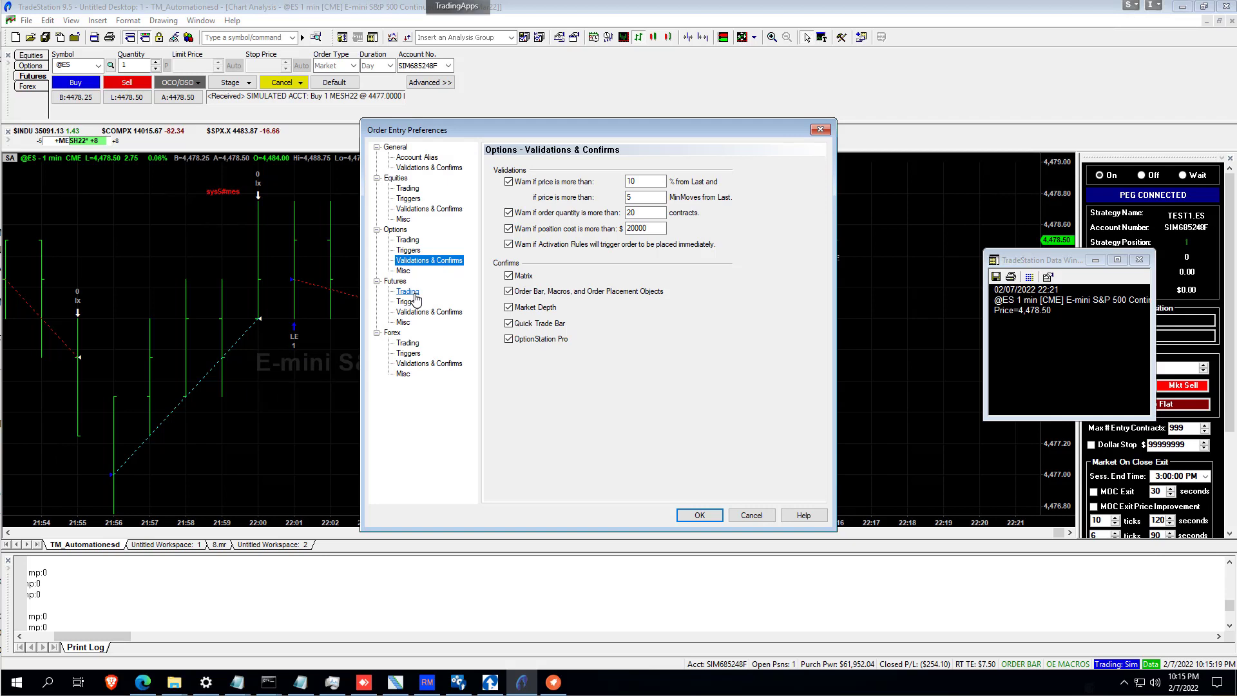
click(429, 312)
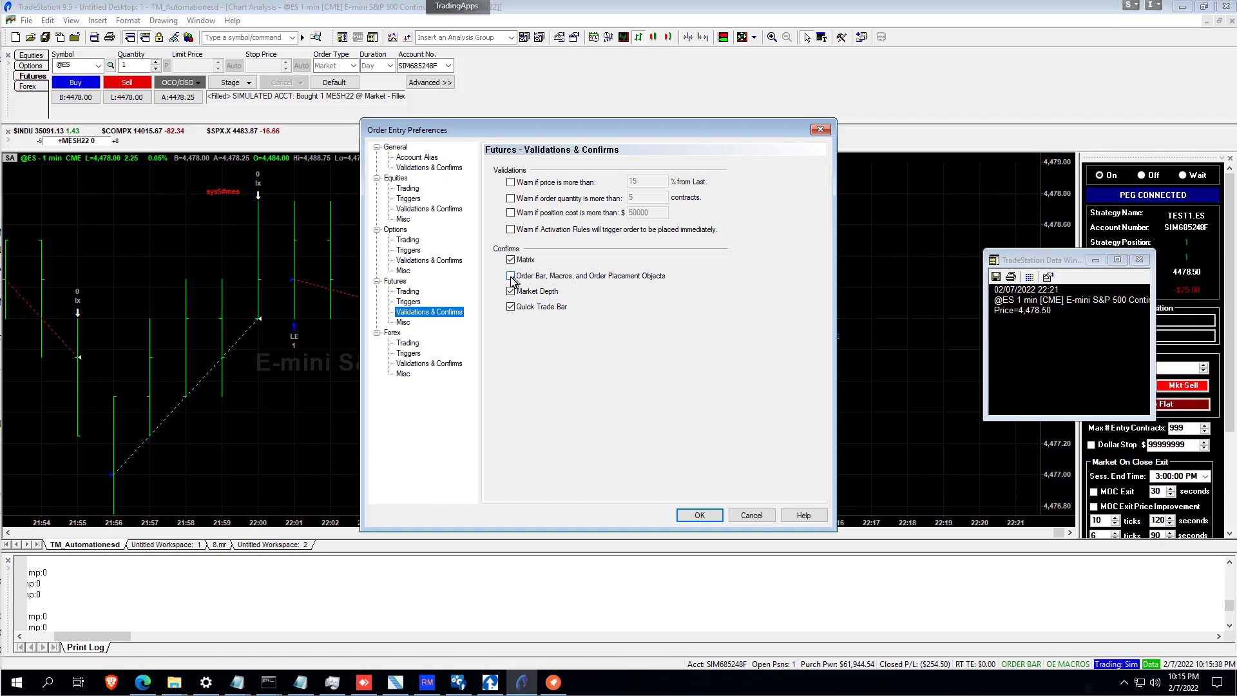
click(512, 277)
click(511, 277)
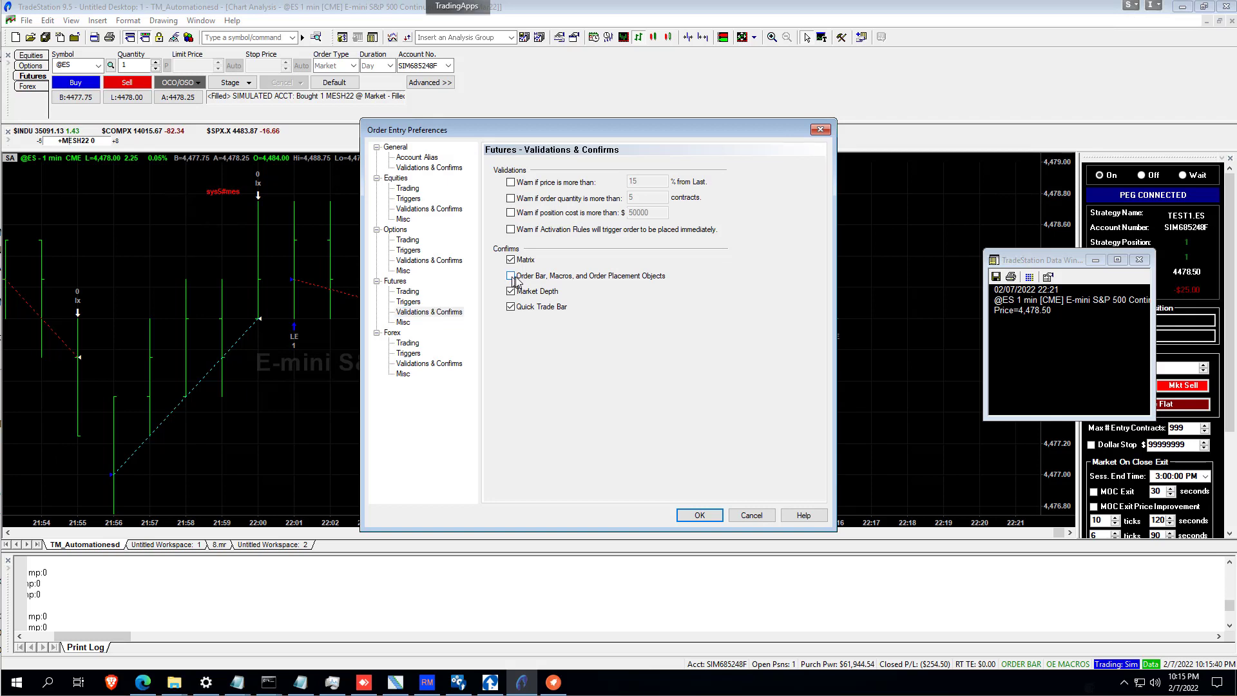